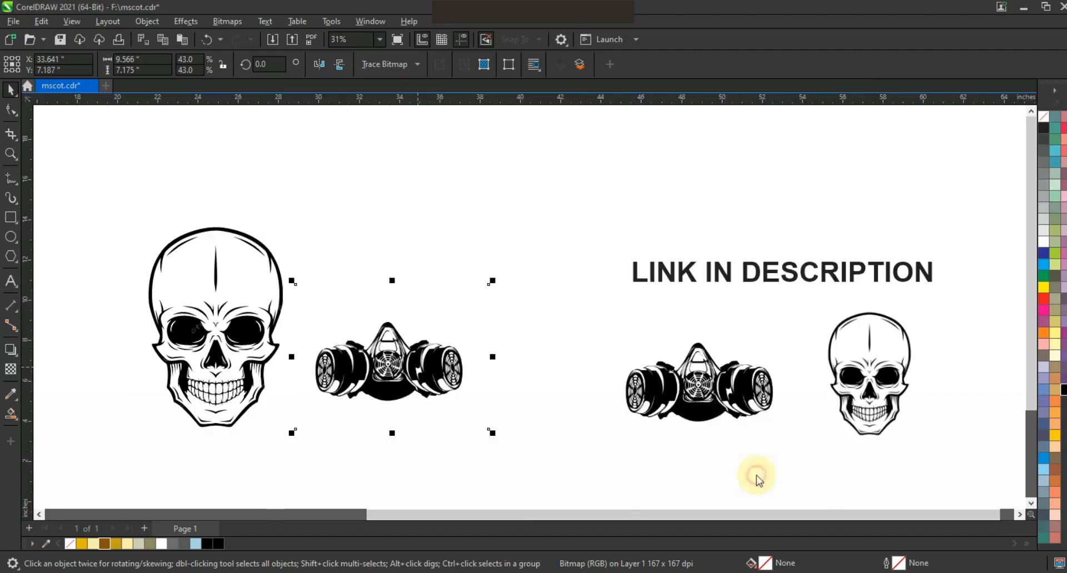
- Move the traced gas mask aside and delete the original gas mask bitmap
mouse_move(392, 359)
left_mouse_down()
mouse_move(399, 274)
mouse_move(382, 425)
left_mouse_up()
left_click(407, 360)
key("Delete")
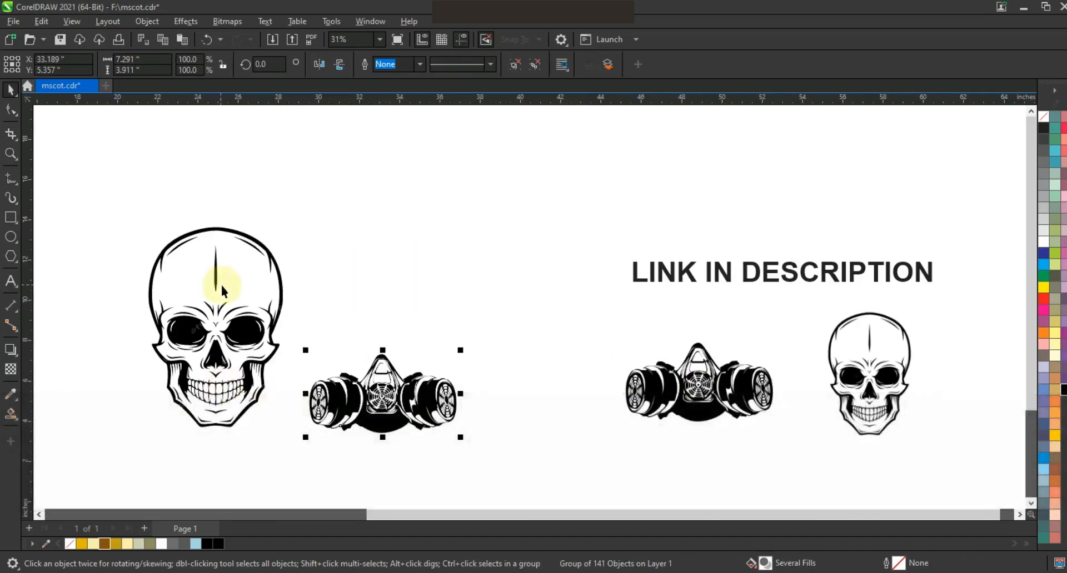
- Zoom to the skull and mask, then ungroup the skull into separate shapes
left_click_drag(547, 475, 540, 465)
key("shift+F2")
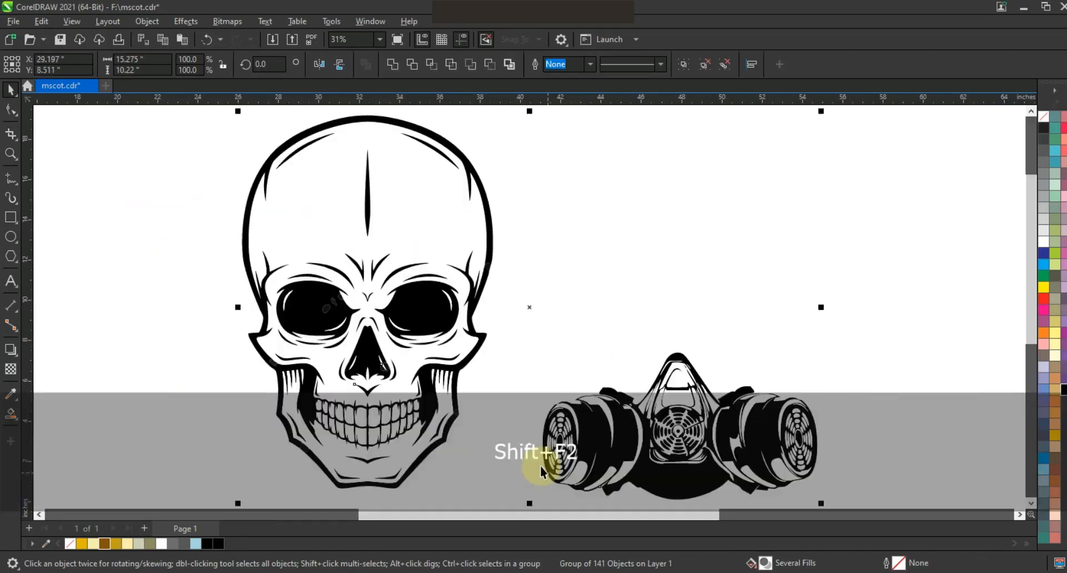
key("Escape")
left_click(408, 231)
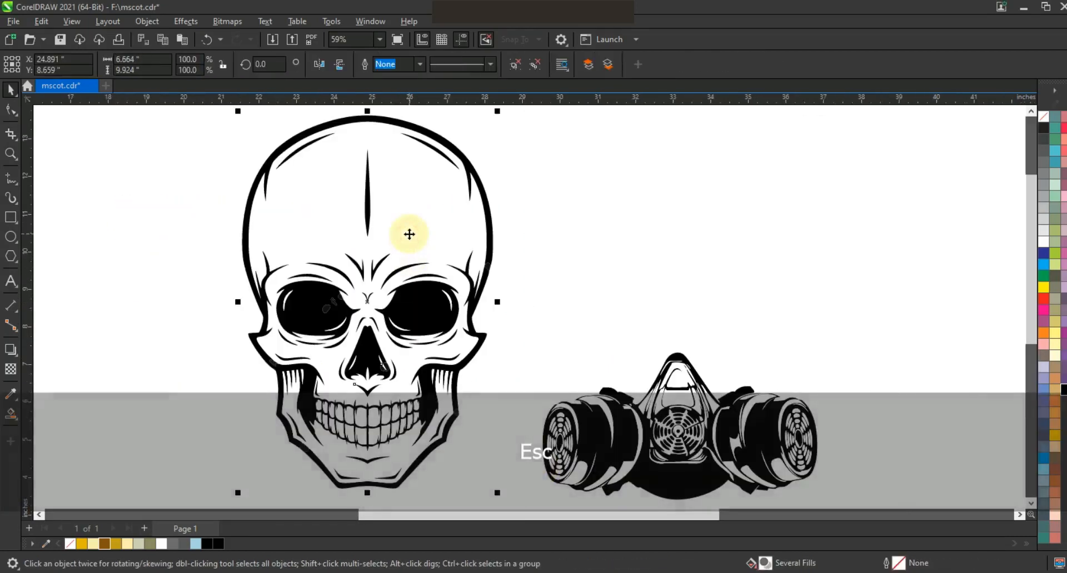
left_click(518, 70)
left_click(543, 163)
- Fill the skull's outline shape black and its inner shape khaki-grey
left_click(471, 160)
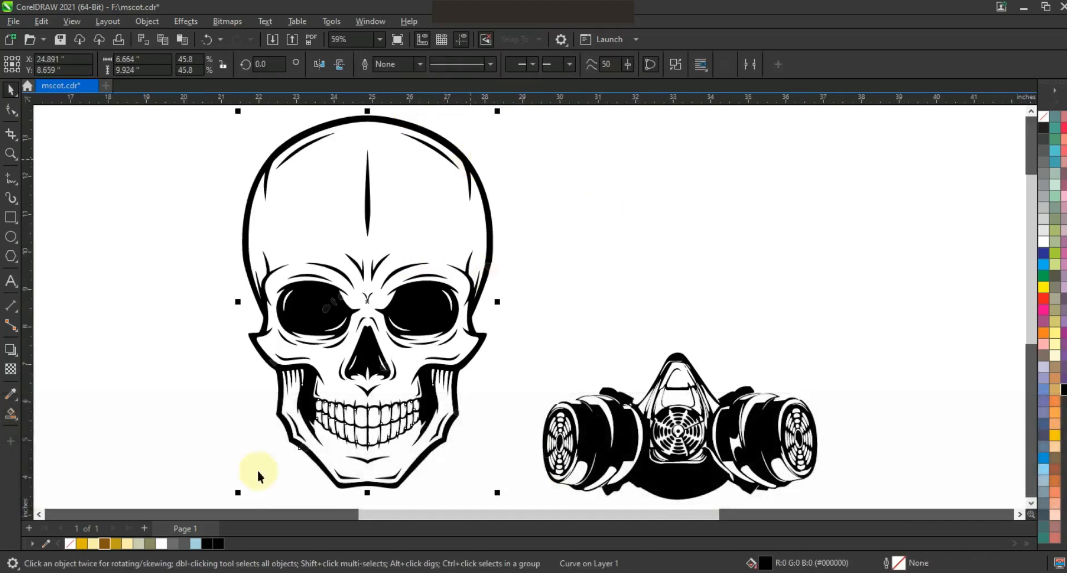
left_click(207, 547)
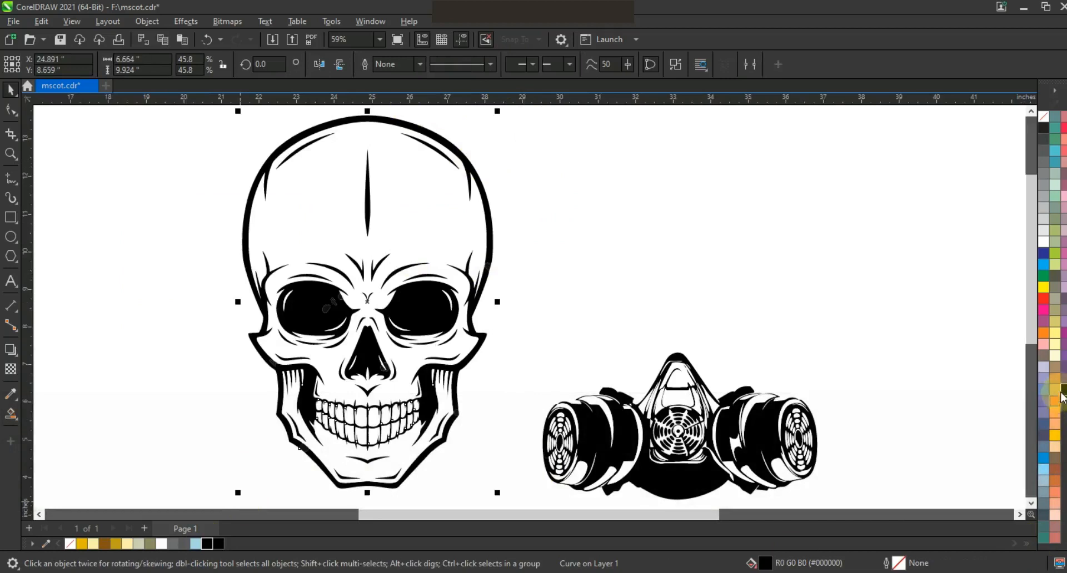
left_click(438, 213)
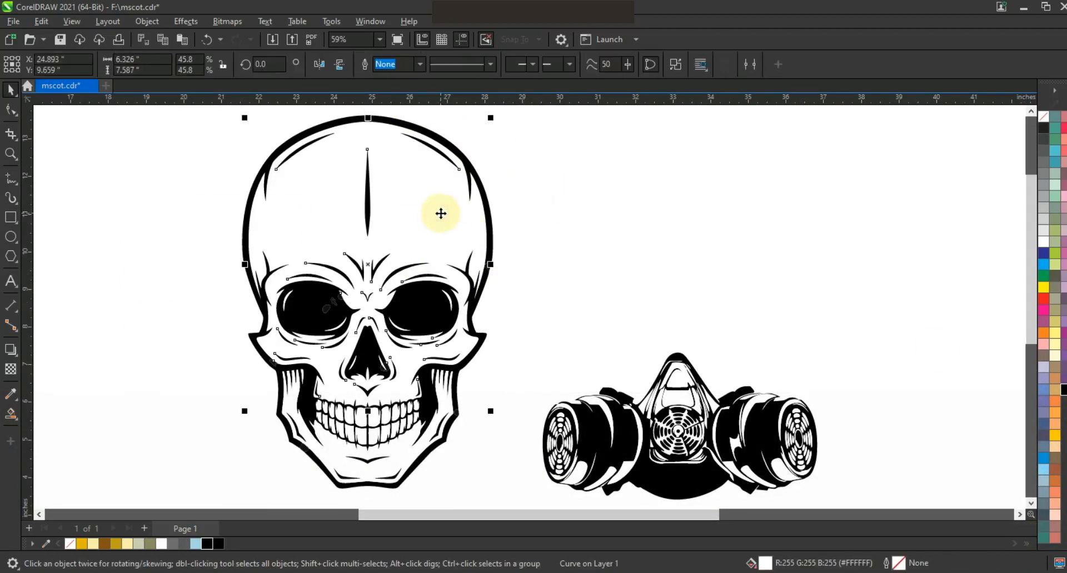
left_click_drag(142, 545, 378, 411)
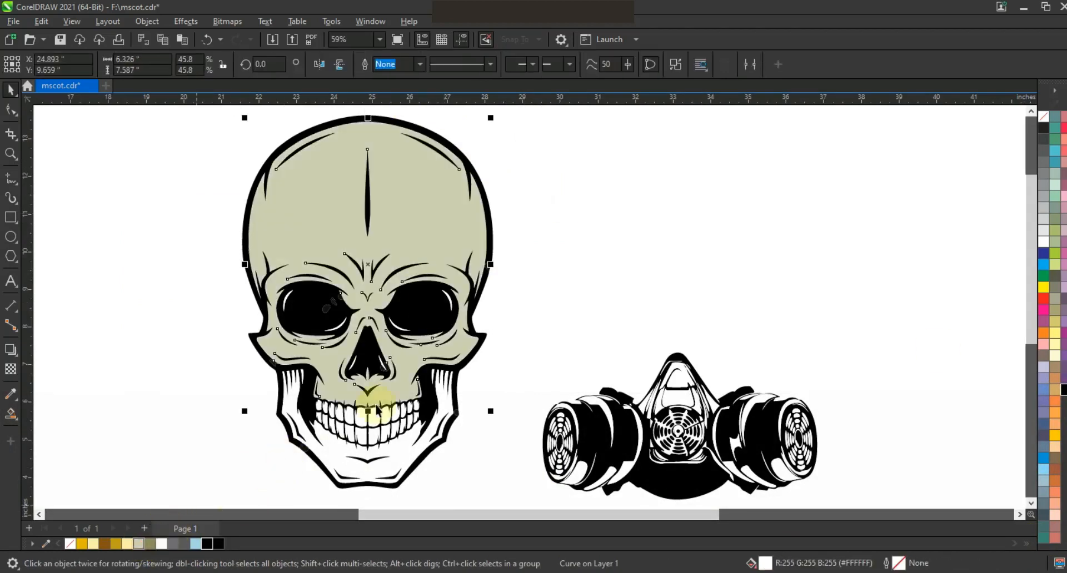
left_click(505, 283)
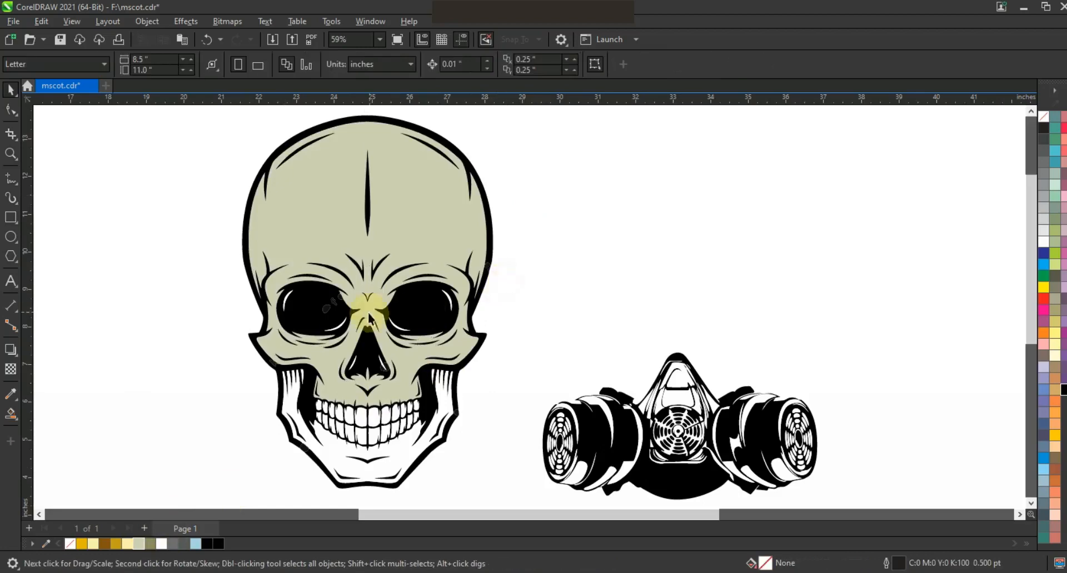
left_click(334, 309)
left_click(529, 484)
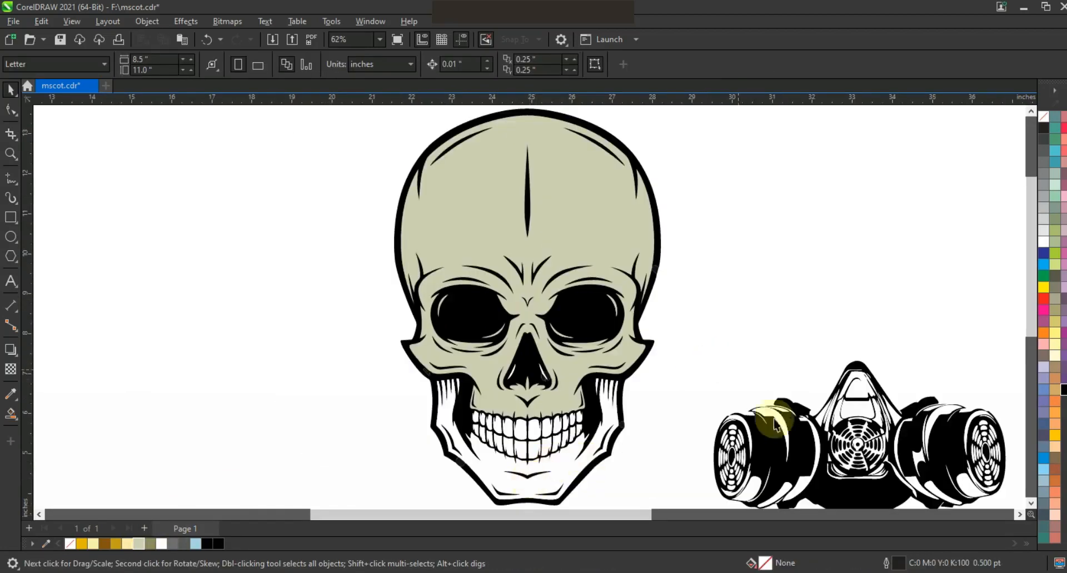
- Place the gas mask on the skull's face, scaled to about 140% and centred on the skull
left_click_drag(776, 425, 488, 382)
key("F3")
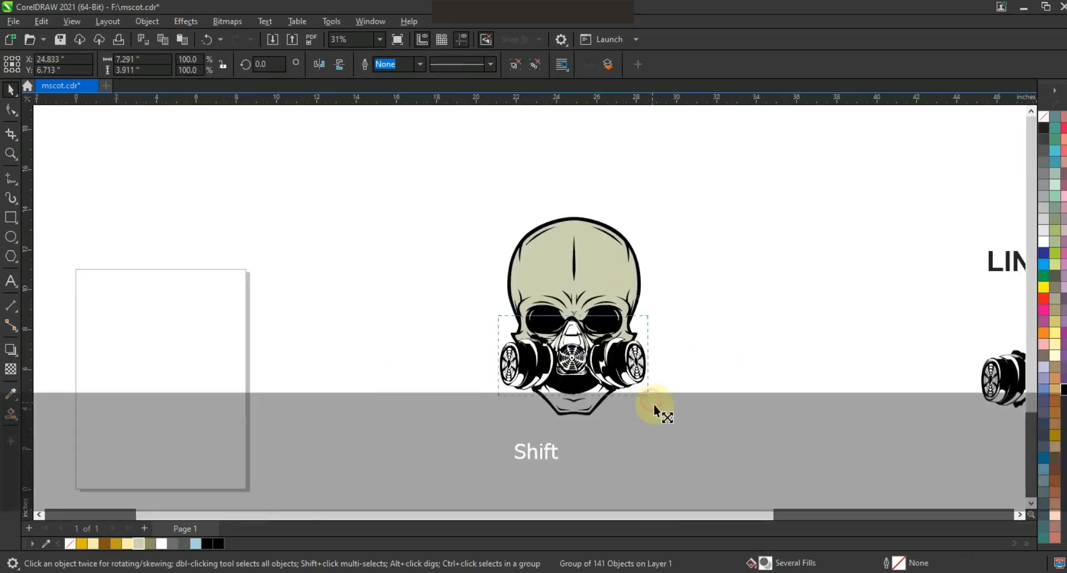
left_click_drag(649, 395, 681, 313)
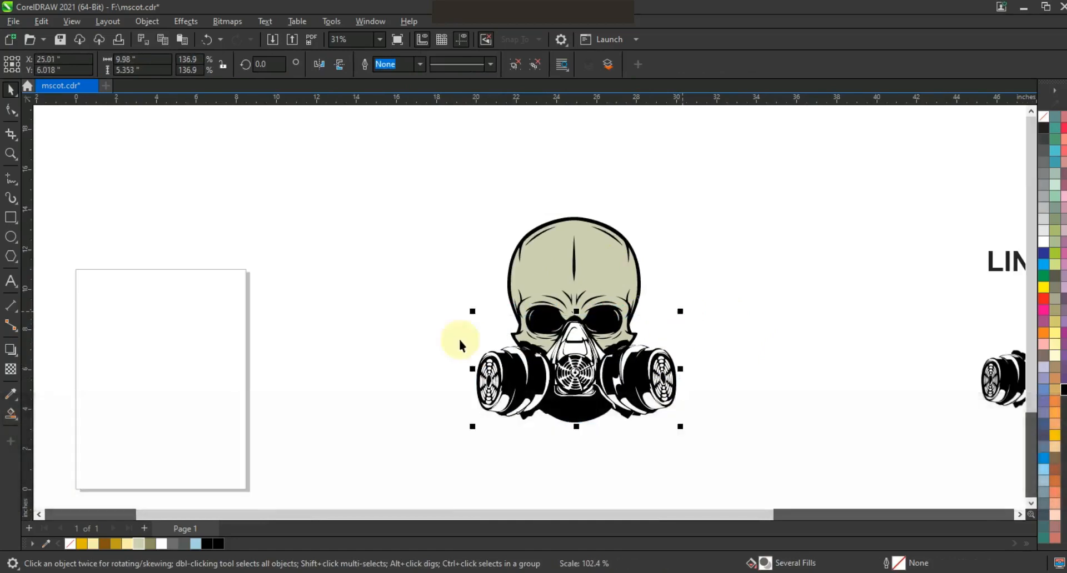
left_click_drag(471, 308, 468, 305)
left_click(556, 258, "shift")
key("c")
- Nudge the gas mask upward with the arrow keys into position
left_click(711, 323)
left_click(669, 373)
key("Up")
key("Up")
key("Up")
key("Up")
key("Up")
key("Up")
key("Up")
key("Up")
key("Up")
key("Up")
key("Up")
key("Up")
key("Up")
key("Up")
key("Up")
key("Up")
key("Up")
key("Up")
key("Up")
key("Up")
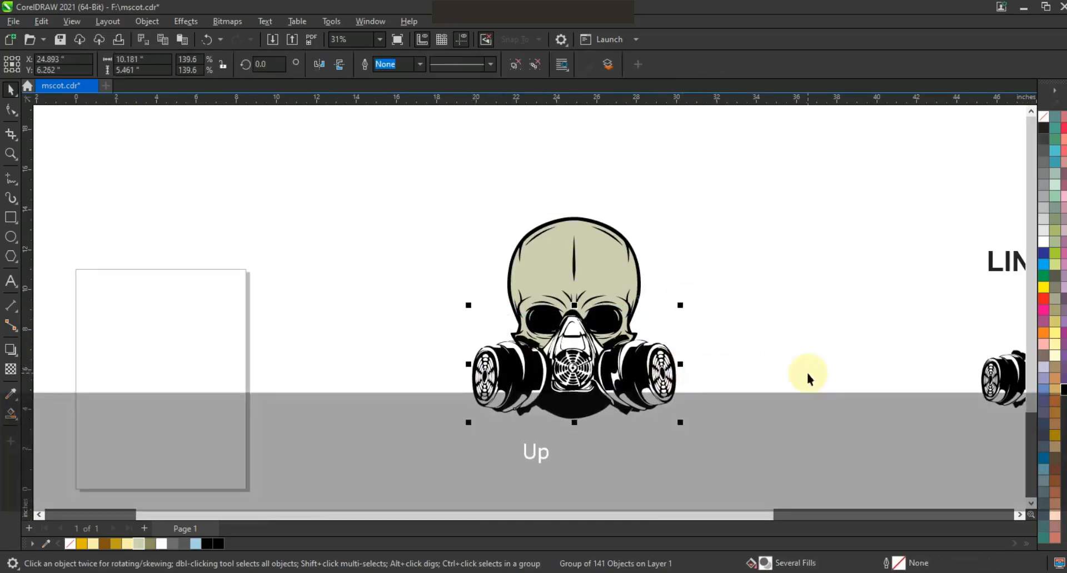
key("Up")
key("Up")
key("Up")
key("Up")
key("Down")
key("Down")
key("Up")
key("Up")
key("Up")
key("Up")
key("Up")
key("Up")
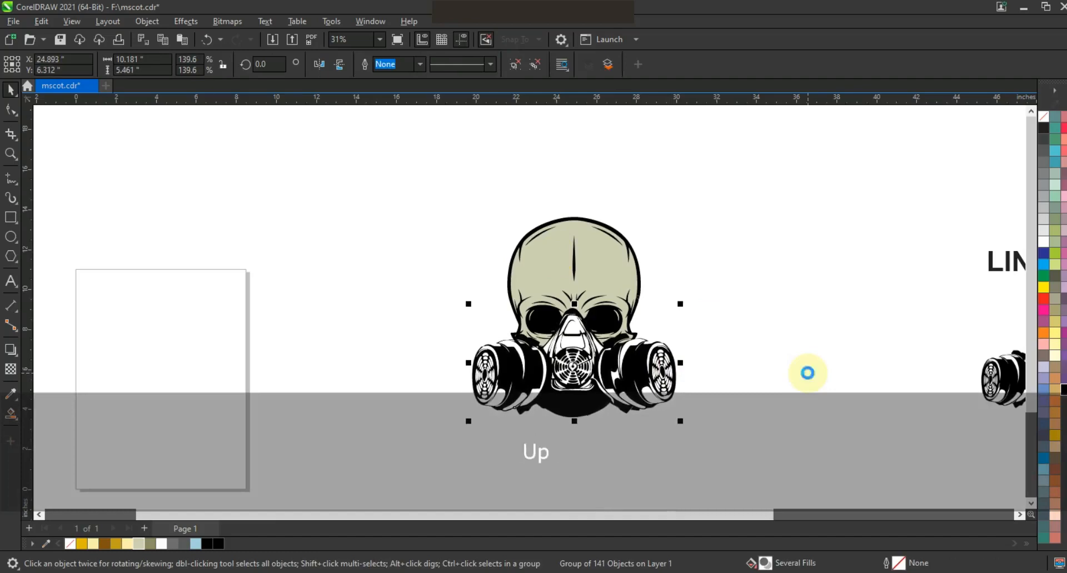
- Zoom in on the masked skull and ungroup the gas mask into separate pieces
key("z")
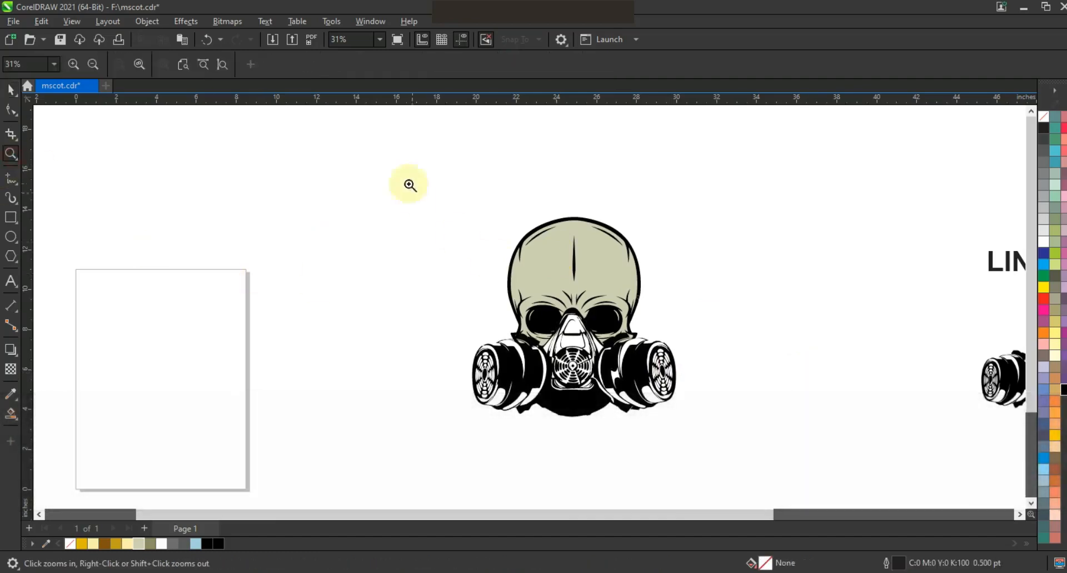
left_click_drag(730, 434, 730, 433)
key("space")
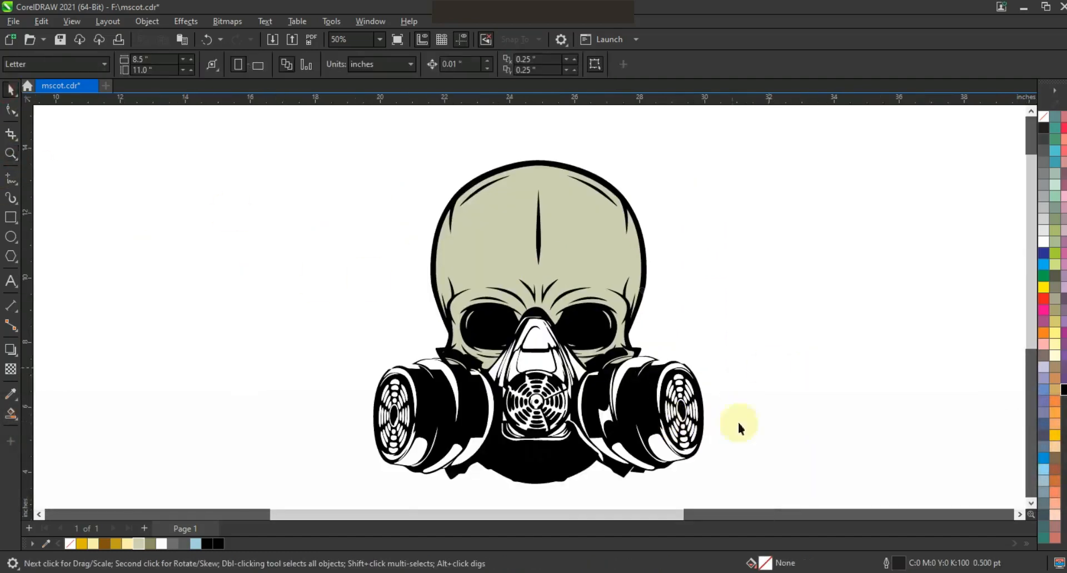
left_click(565, 466)
left_click(510, 65)
left_click(572, 411)
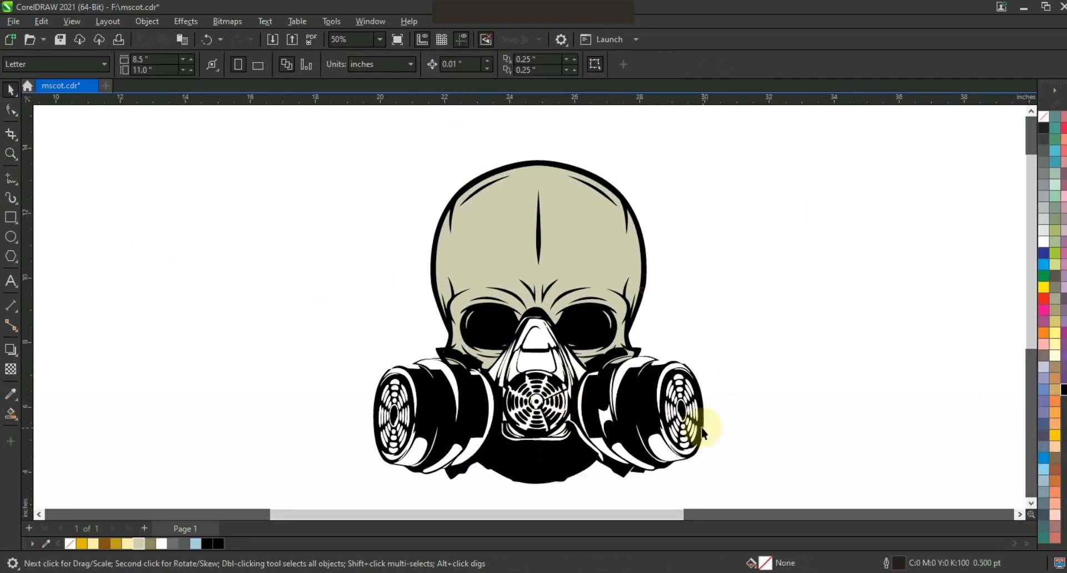
key("shift+F2")
- Fill the right filter grille pieces gold and combine them into one shape
key("Escape")
left_click_drag(785, 246, 638, 436)
left_click(82, 544)
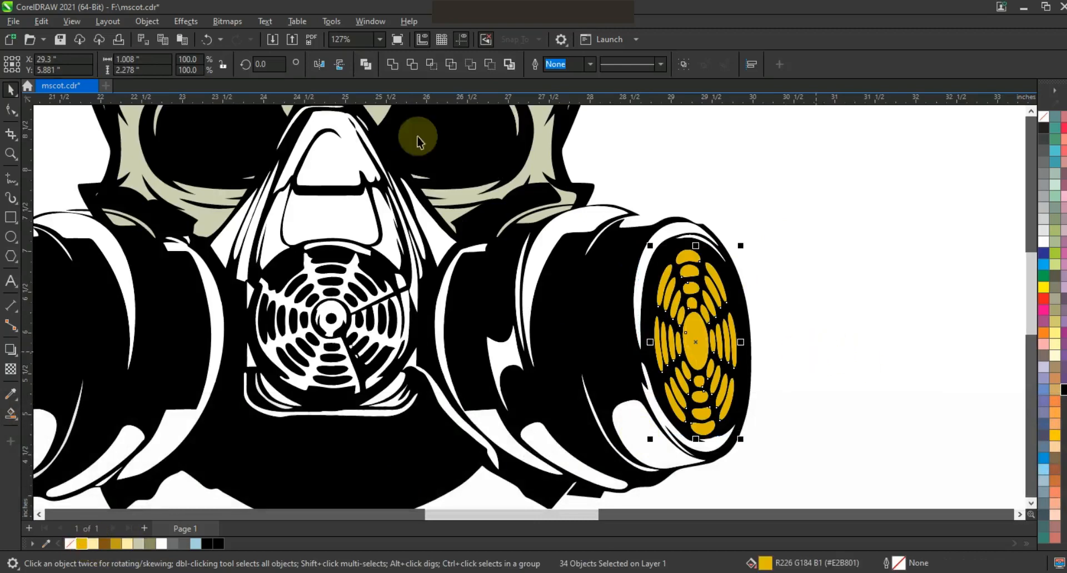
left_click(365, 65)
left_click(876, 304)
scroll(781, 342, "down", 1)
key("Escape")
- Fill the left filter grille pieces gold
left_click_drag(295, 283, 394, 392)
left_click(362, 306, "shift")
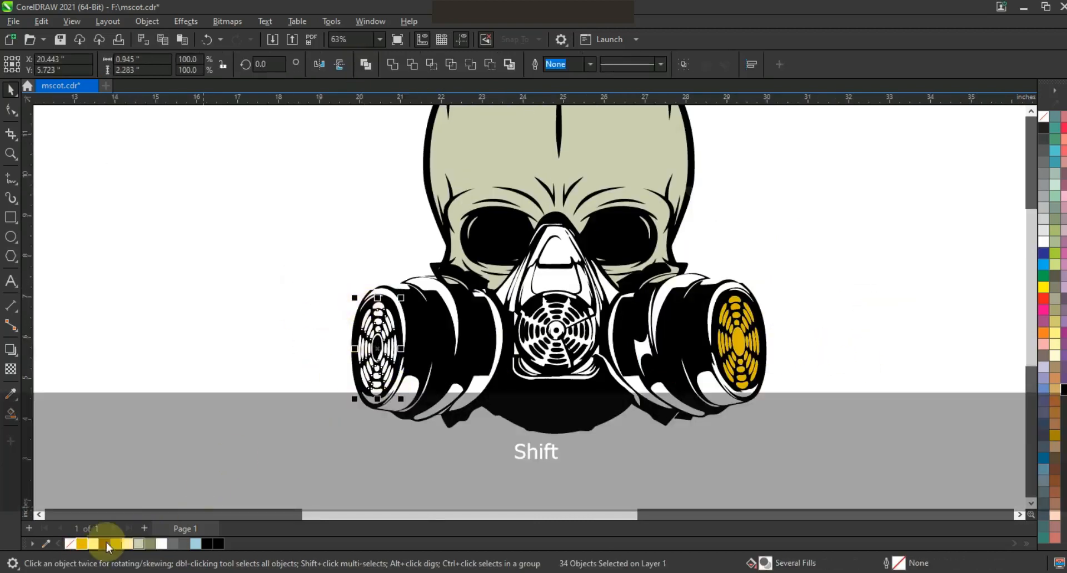
left_click(82, 544)
left_click(148, 431)
- Give the centre filter grille and its small inner curves the gold fill
left_click_drag(293, 235, 804, 443)
key("shift+F2")
key("Escape")
left_click(586, 317)
left_click(538, 344, "shift")
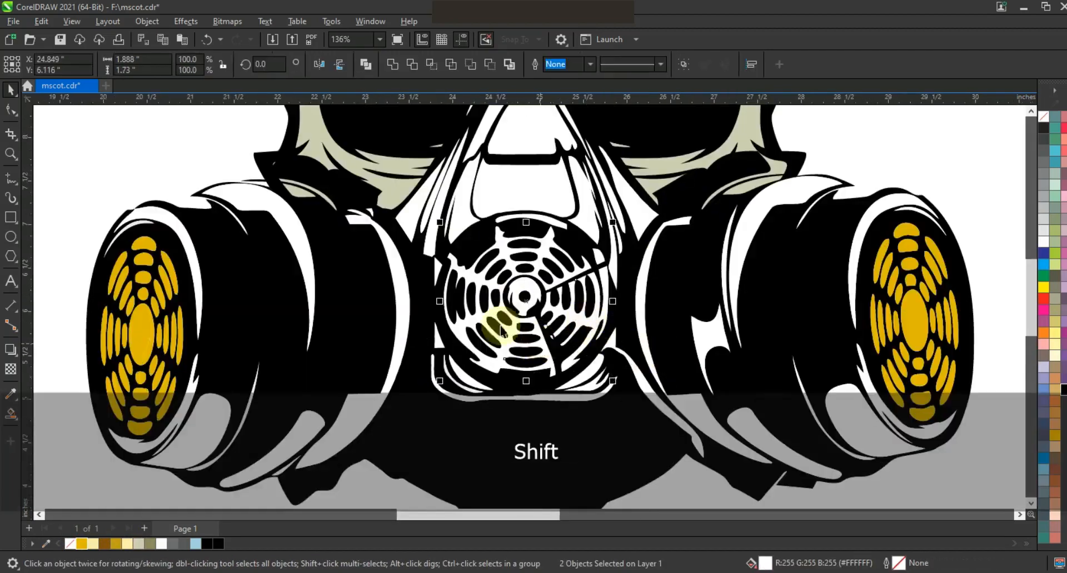
left_click(83, 546)
left_click(598, 256, "ctrl")
key("ctrl+r")
left_click(552, 224)
key("ctrl+r")
- Turn the white mask pieces grey, then darken a set of them to a deeper grey
left_click(561, 205)
left_click(590, 216, "shift")
left_click(608, 225, "shift")
left_click(620, 220, "shift")
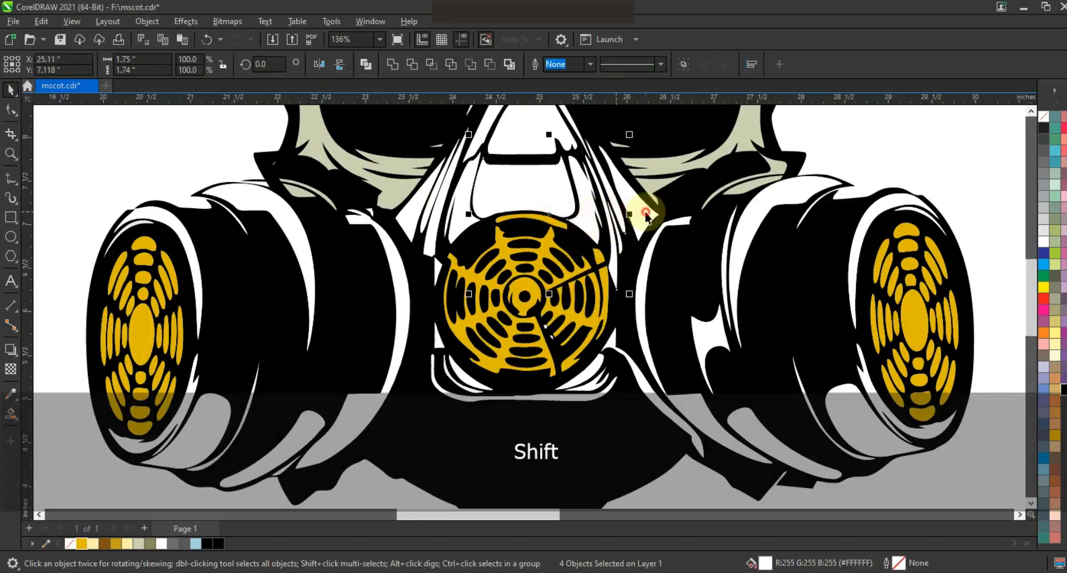
left_click(1043, 173)
left_click(619, 244)
left_click(566, 199, "shift")
left_click(589, 217, "shift")
left_click(637, 218, "shift")
left_click(1043, 163)
left_click(618, 217, "shift")
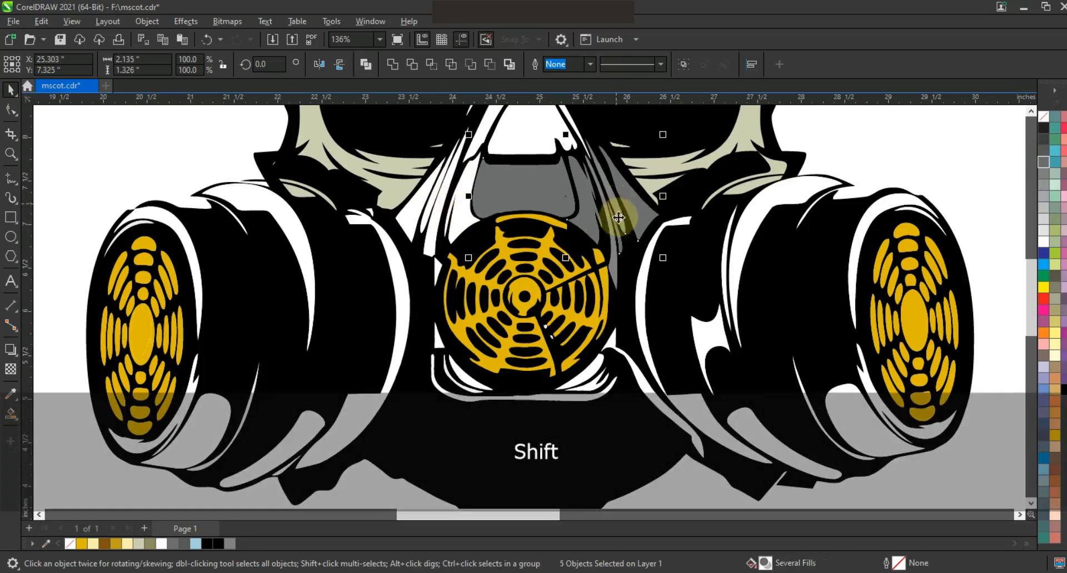
- Repeat the grey fill on the centre-filter curve and the upper-left strap pieces
left_click(612, 222)
key("ctrl+r")
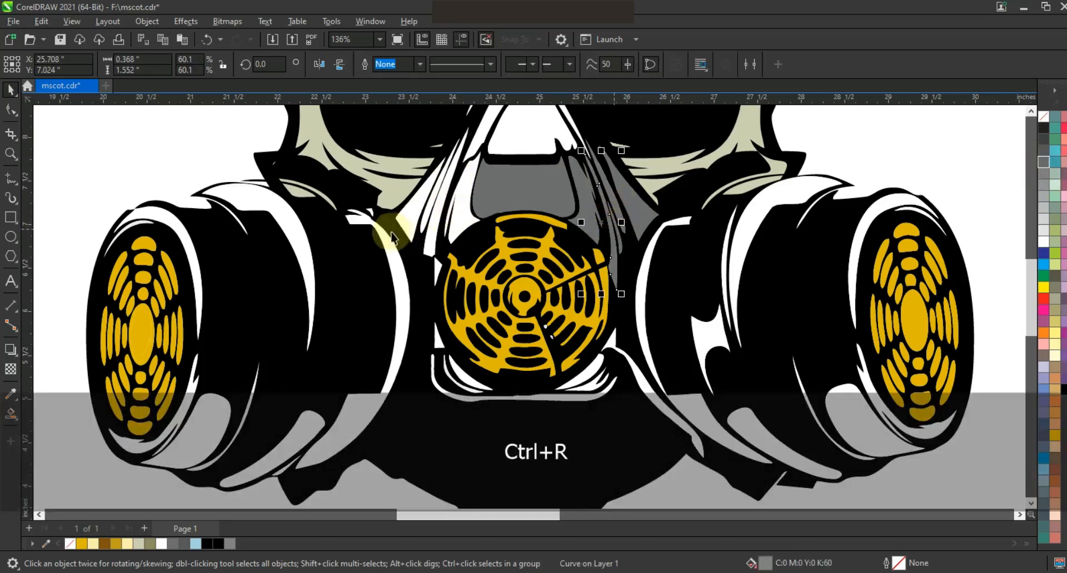
left_click(453, 222)
left_click(426, 219, "shift")
key("ctrl+r")
left_click(435, 269)
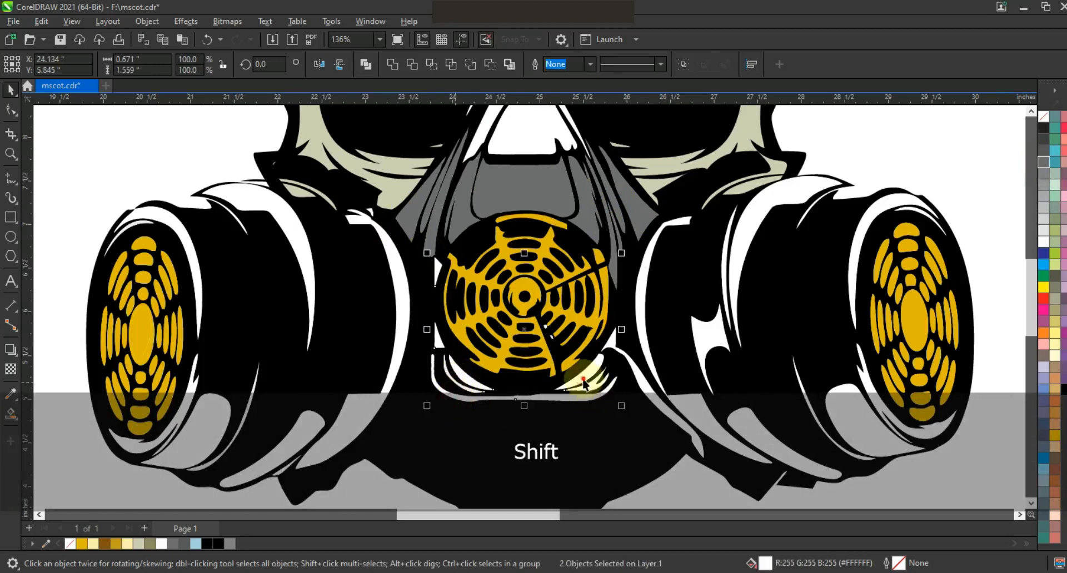
left_click(610, 340, "shift")
key("ctrl+r")
- Turn the white pieces of the right filter and right cartridge grey
left_click(643, 341)
left_click(733, 418, "shift")
left_click(716, 340, "shift")
key("ctrl+r")
left_click(724, 273)
left_click(738, 259, "shift")
key("ctrl+r")
left_click(818, 421)
key("ctrl+r")
left_click(850, 302)
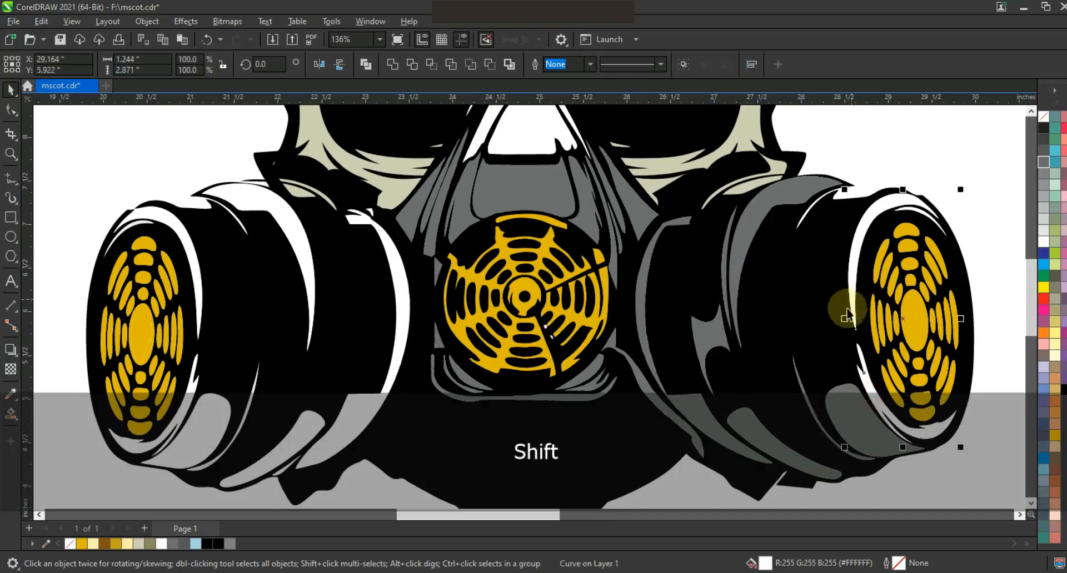
left_click(845, 325, "shift")
key("ctrl+r")
- Turn the white pieces and highlight of the left cartridge grey
left_click(401, 283)
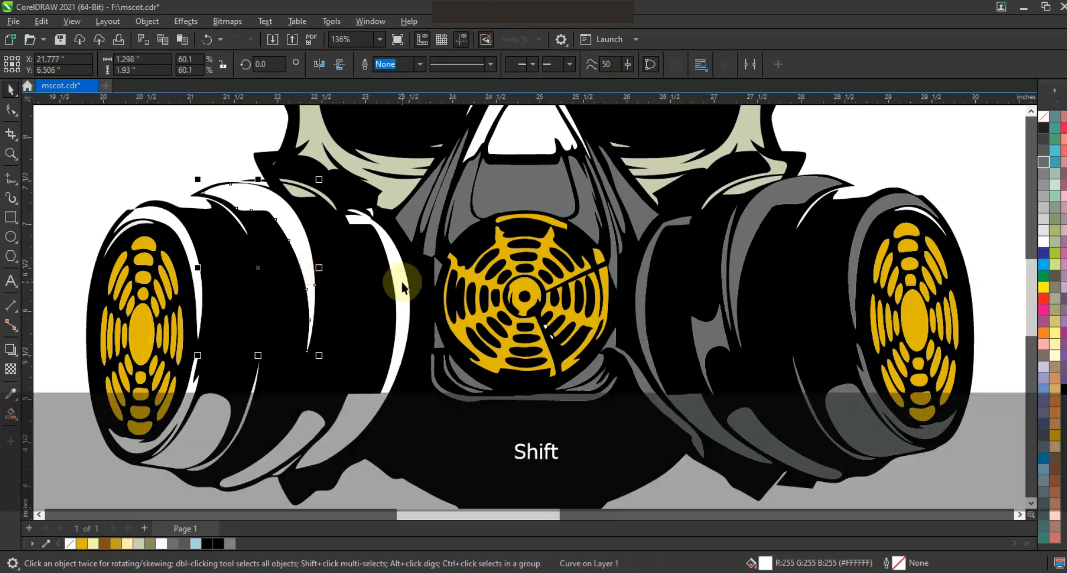
left_click(239, 438, "shift")
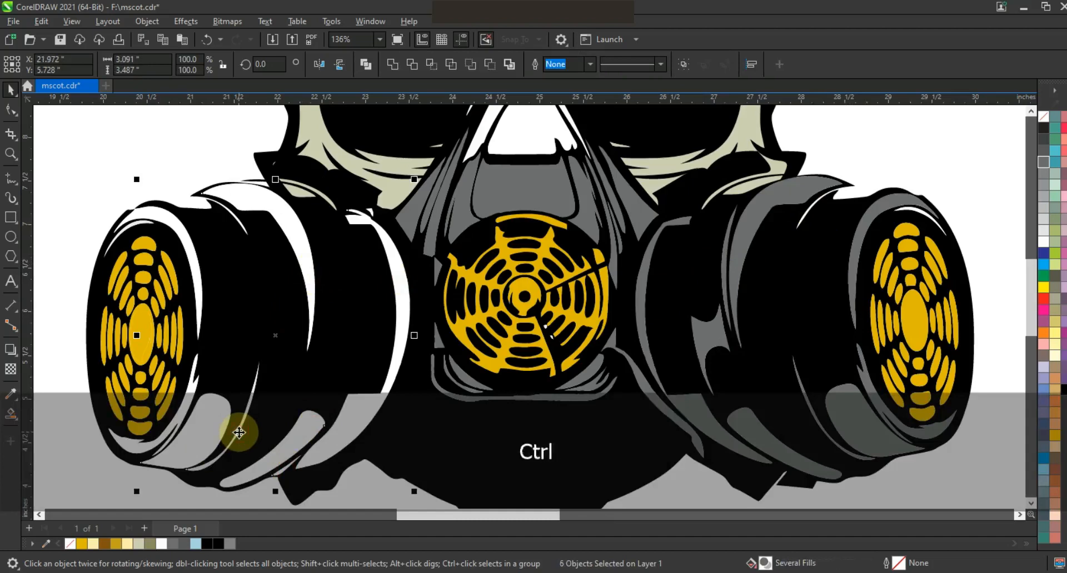
key("ctrl+r")
left_click(203, 321)
left_click(126, 216, "shift")
key("ctrl+r")
left_click(131, 228)
key("ctrl+r")
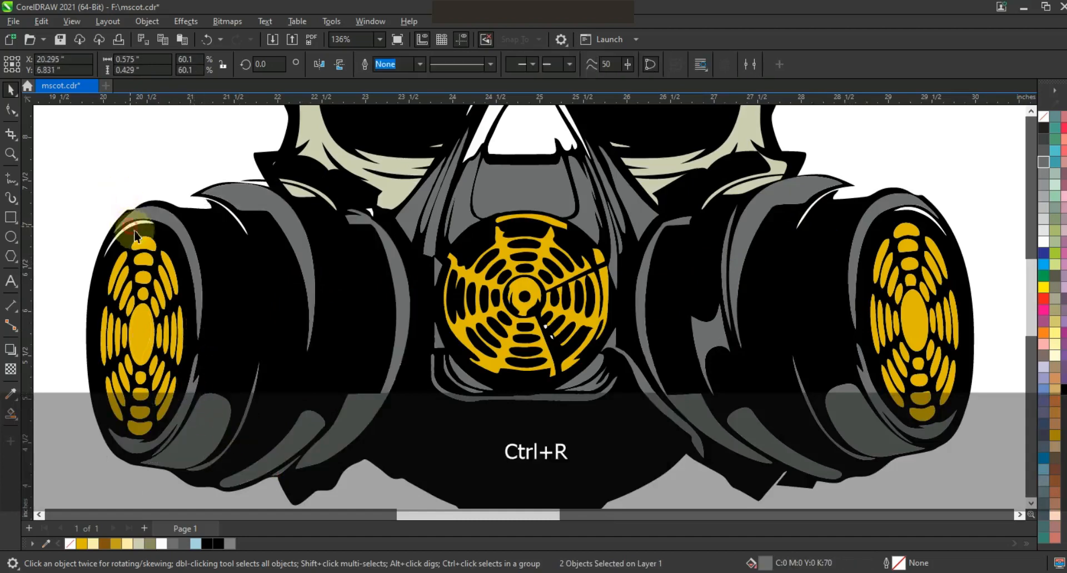
left_click(326, 197)
key("Escape")
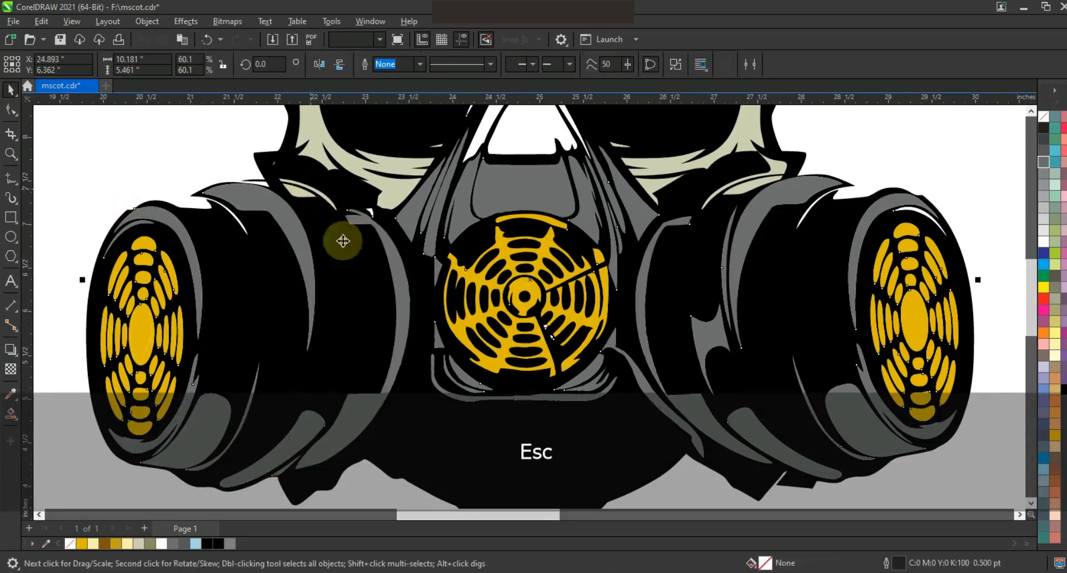
scroll(542, 260, "down", 1)
- Make the white nose-bridge piece grey and zoom to frame the whole skull
left_click(535, 204)
left_click(1044, 163)
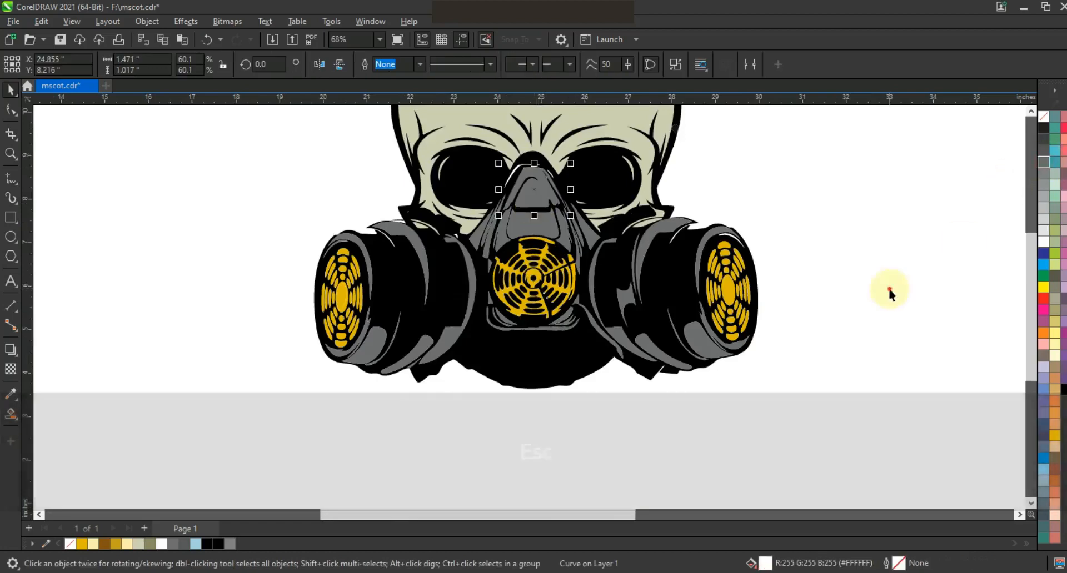
key("Escape")
scroll(765, 409, "down", 1)
left_click(10, 154)
left_click_drag(457, 151, 785, 404)
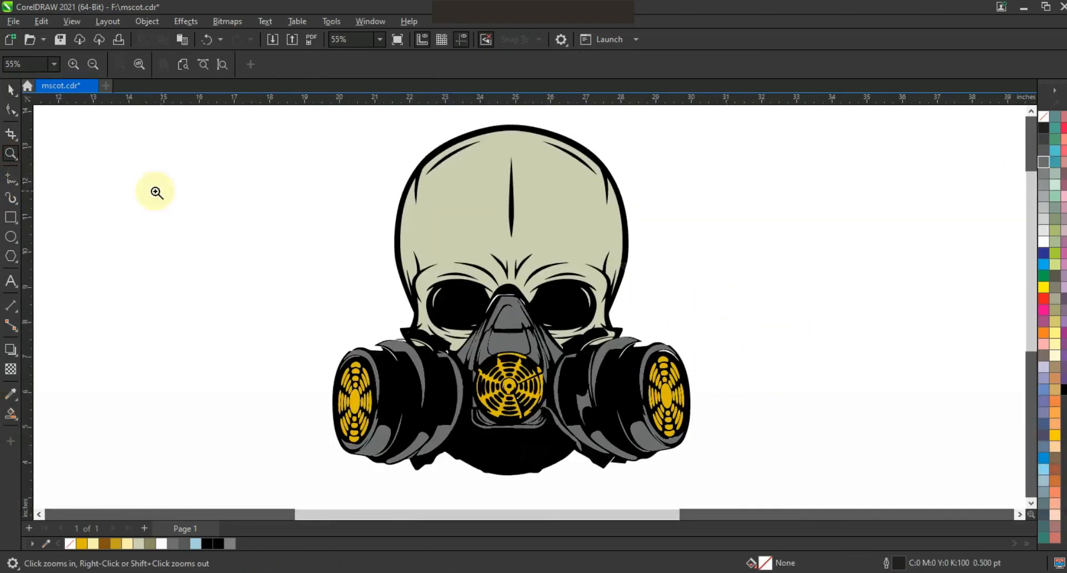
- Draw a helper ellipse overlapping the skull's upper-left edge and position it
key("F7")
left_click_drag(552, 252, 593, 285)
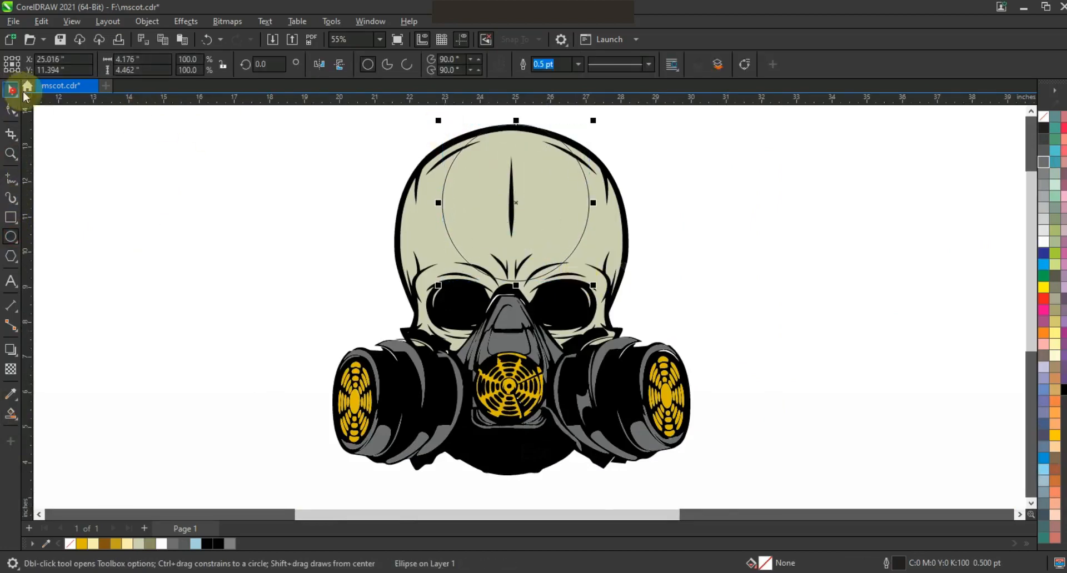
left_click(13, 91)
left_click(1031, 111)
left_click_drag(593, 161, 601, 151)
left_click_drag(517, 248, 505, 235)
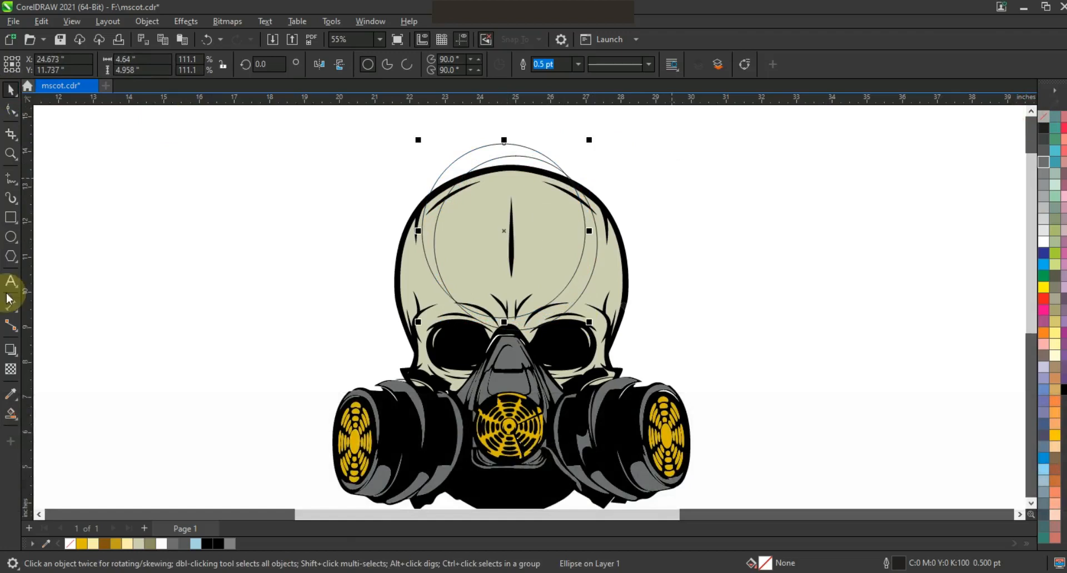
- Smart Fill the crescent between ellipse and skull edge, then delete the helper ellipses
left_click(9, 415)
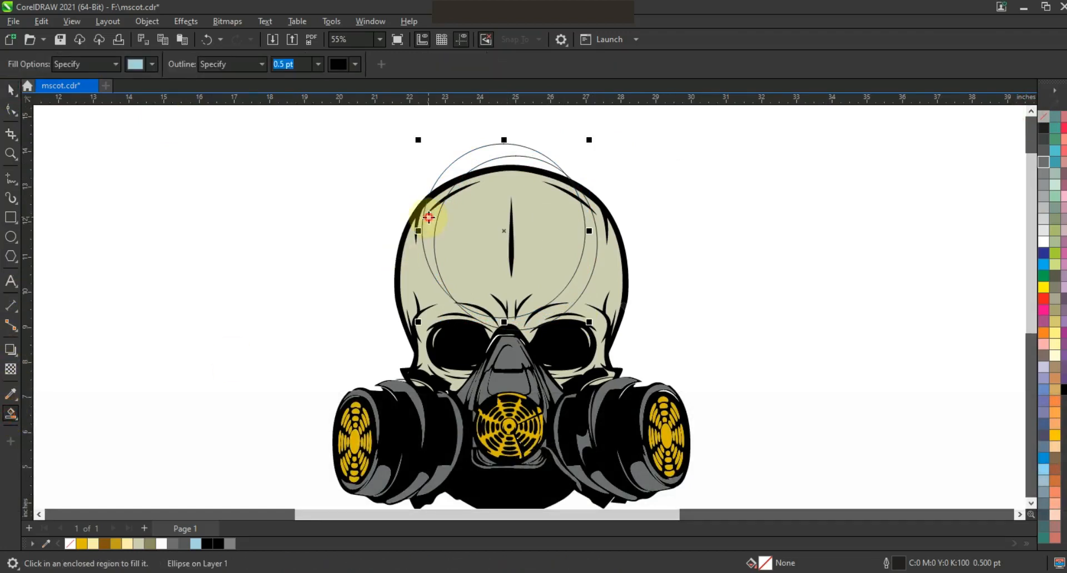
left_click(10, 90)
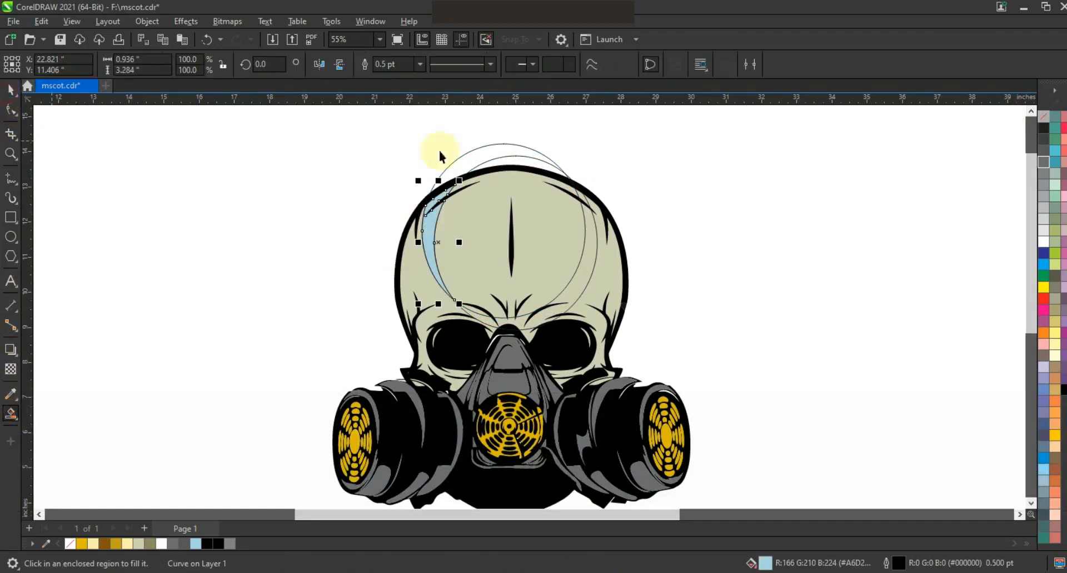
left_click(506, 145)
key("Delete")
left_click(510, 161)
key("Delete")
- Colour the crescent olive and remove its outline
left_click(425, 227)
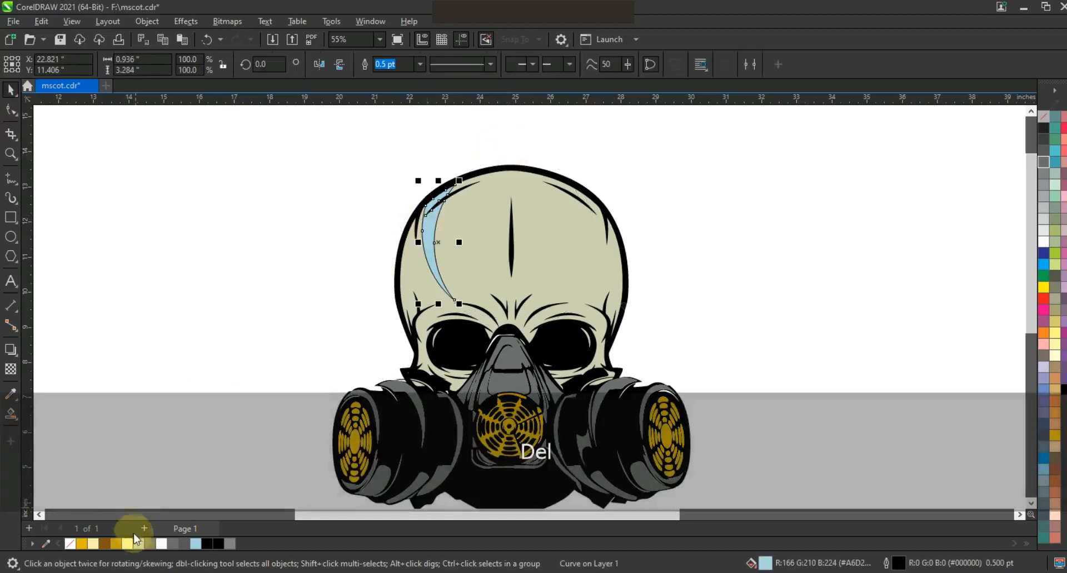
left_click(149, 541)
right_click(1041, 118)
left_click(1023, 126)
left_click(835, 162)
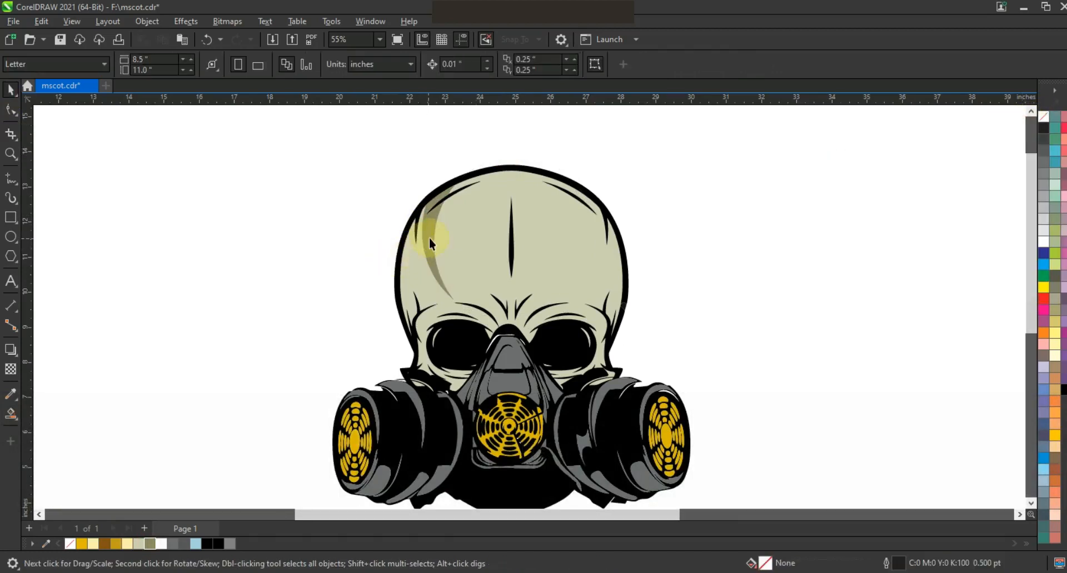
- Duplicate the crescent, mirror it horizontally and place it on the skull's right side
left_click(429, 239)
key("KP_Add")
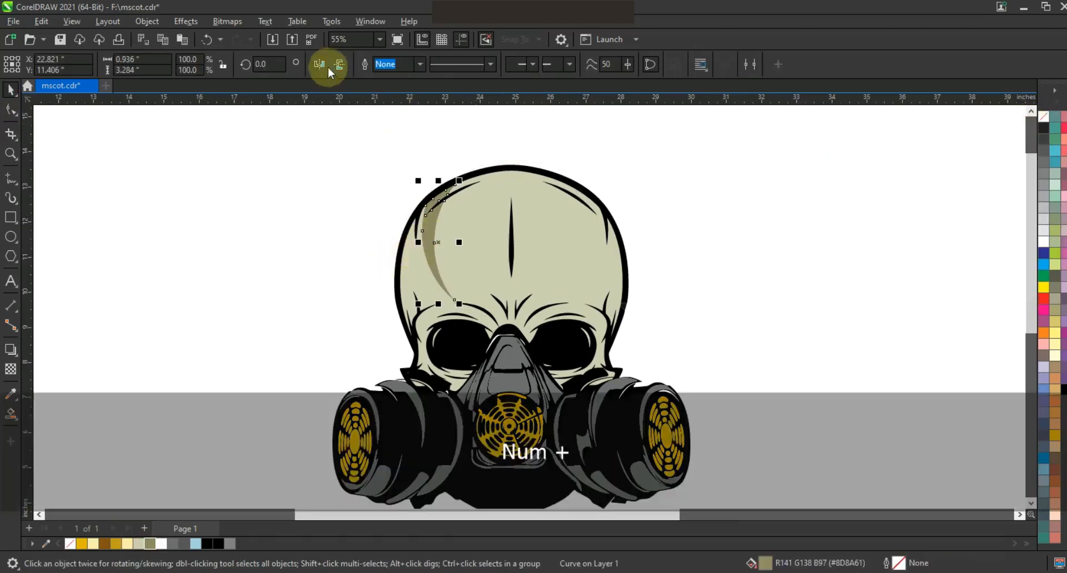
left_click_drag(458, 194, 459, 216)
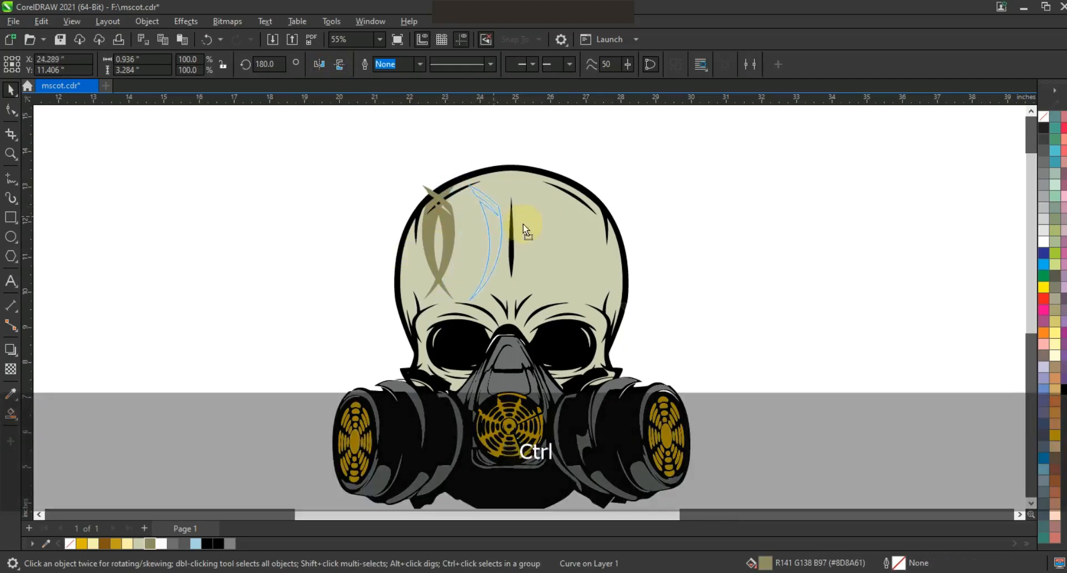
left_click_drag(586, 230, 589, 229)
right_click(712, 220)
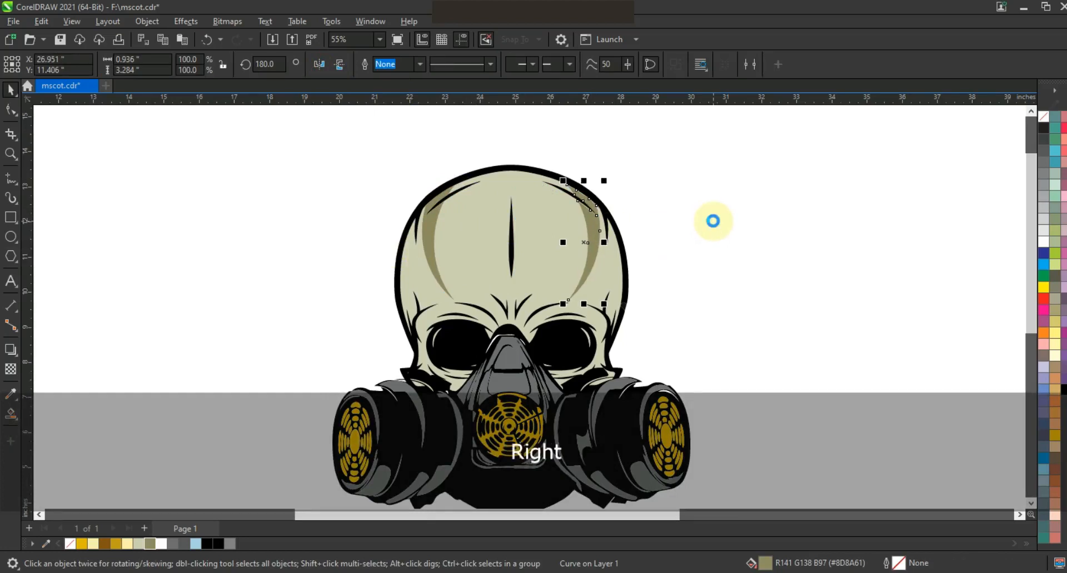
key("Escape")
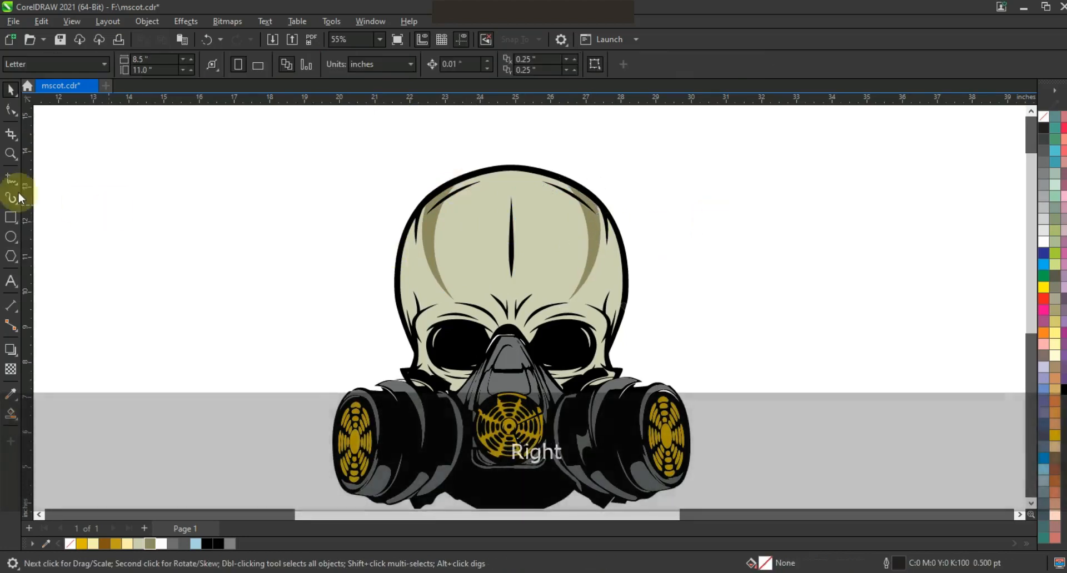
- Draw a two-segment freehand line down the skull's left side and bend it along the edge
left_click(10, 178)
left_click_drag(431, 183, 422, 336)
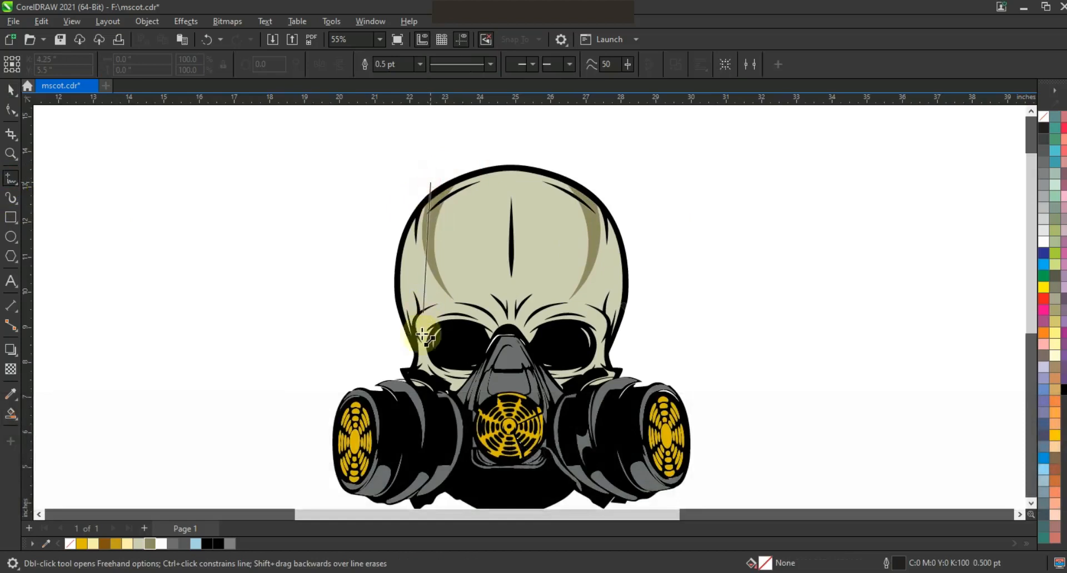
double_click(436, 386)
left_click(336, 370)
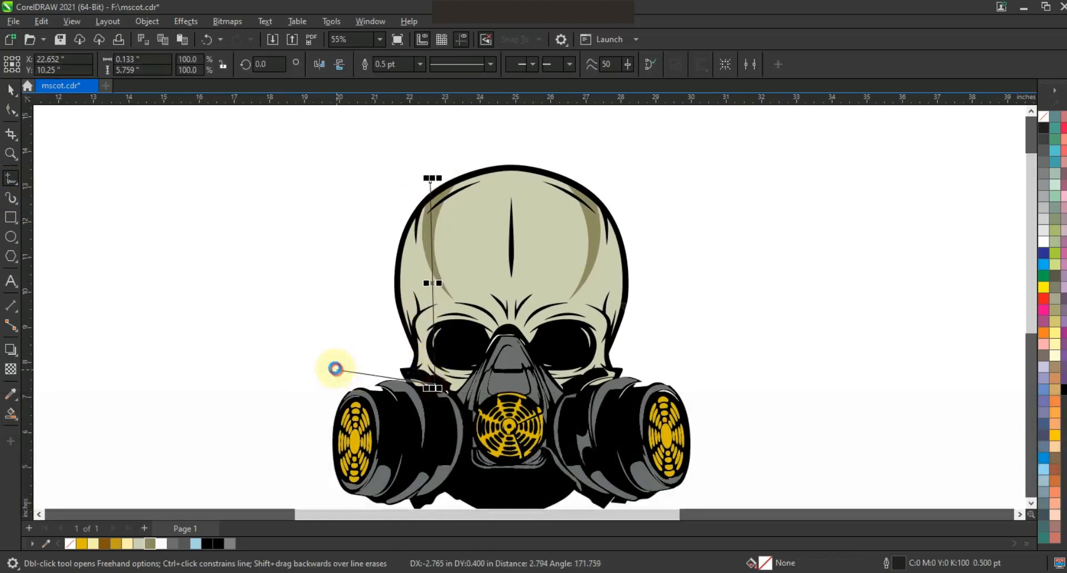
left_click(24, 112)
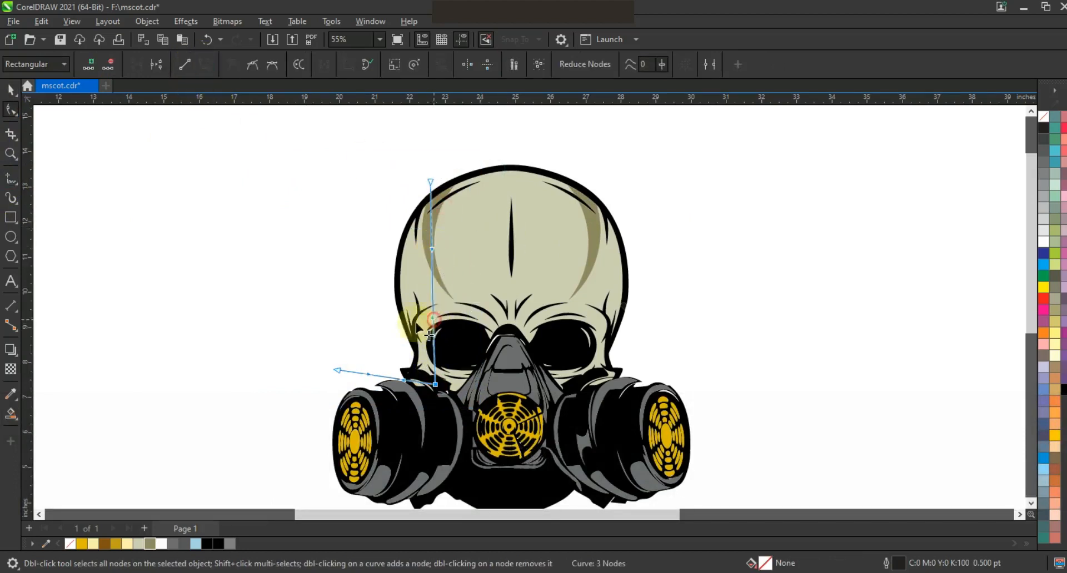
left_click_drag(393, 316, 392, 311)
left_click_drag(431, 250, 414, 214)
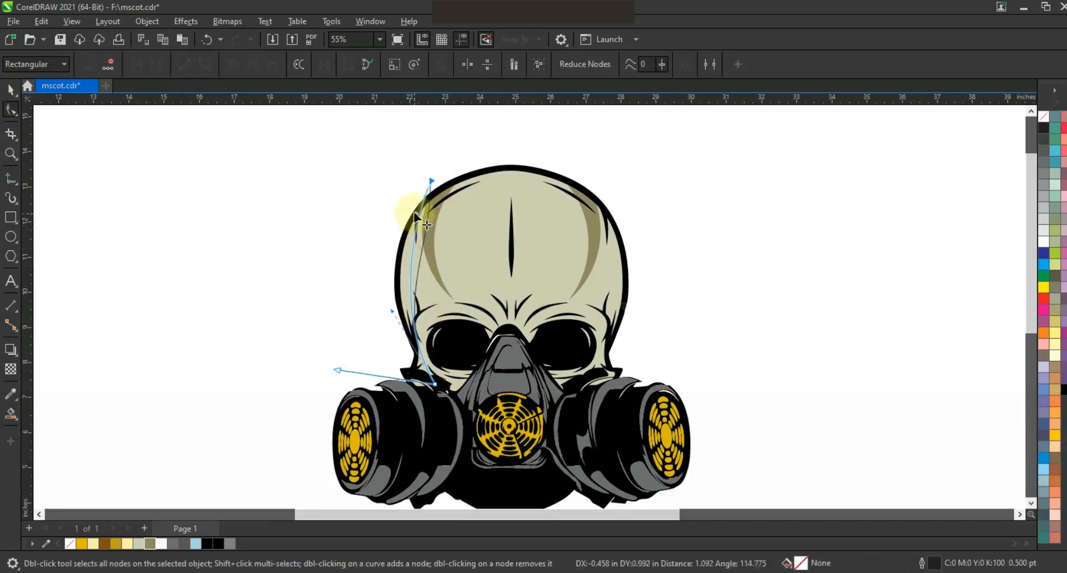
- Smart Fill the sliver between the line and skull edge, colour it olive, and delete the helper line
left_click(10, 414)
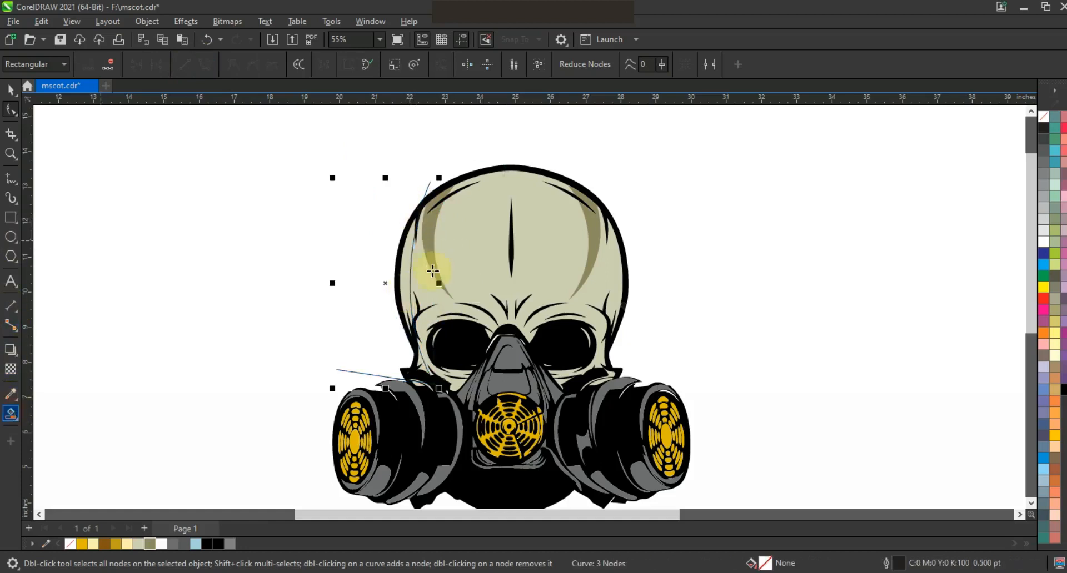
left_click(402, 243)
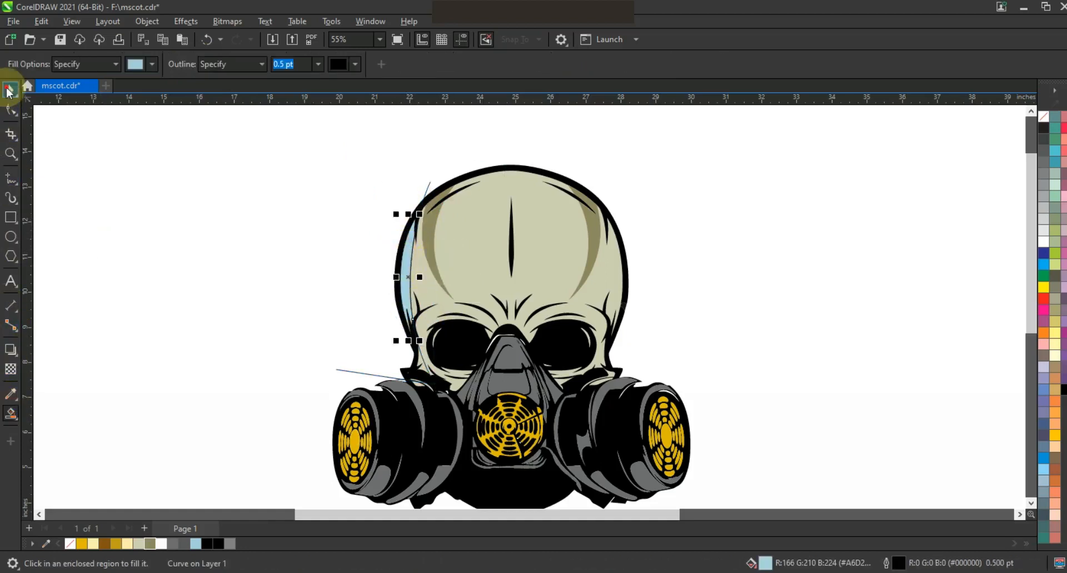
left_click(10, 91)
left_click(148, 544)
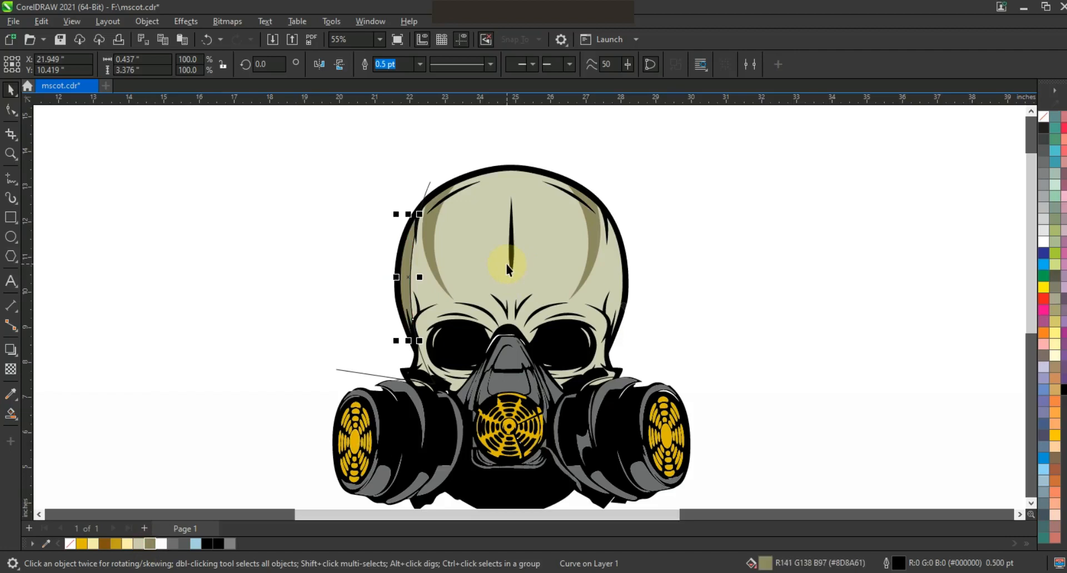
key("KP_Add")
left_click(624, 268, "shift")
left_click(430, 185)
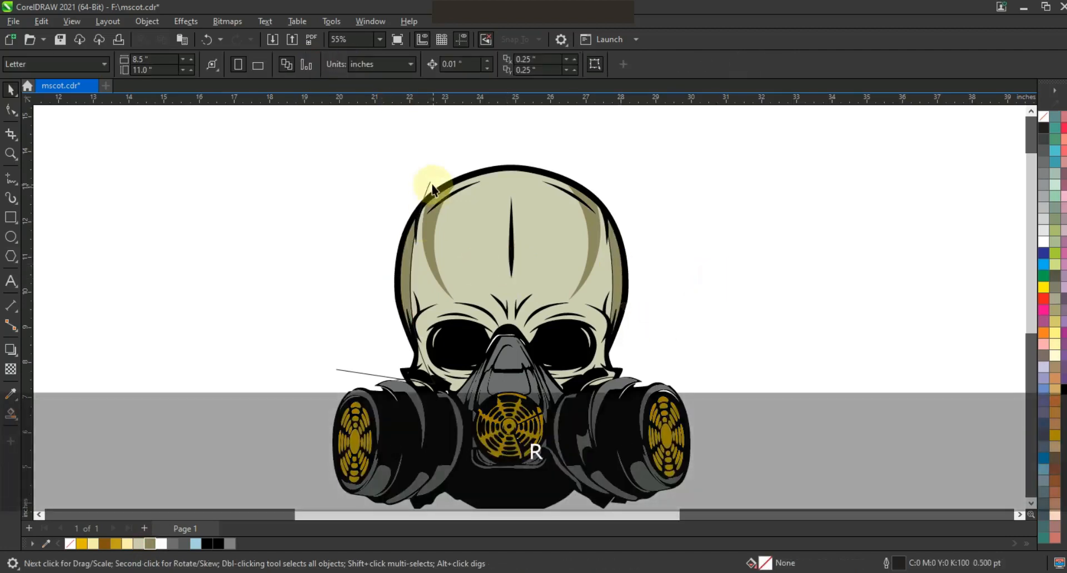
key("Delete")
- Select every piece of the skull mascot and remove all their outlines
key("F3")
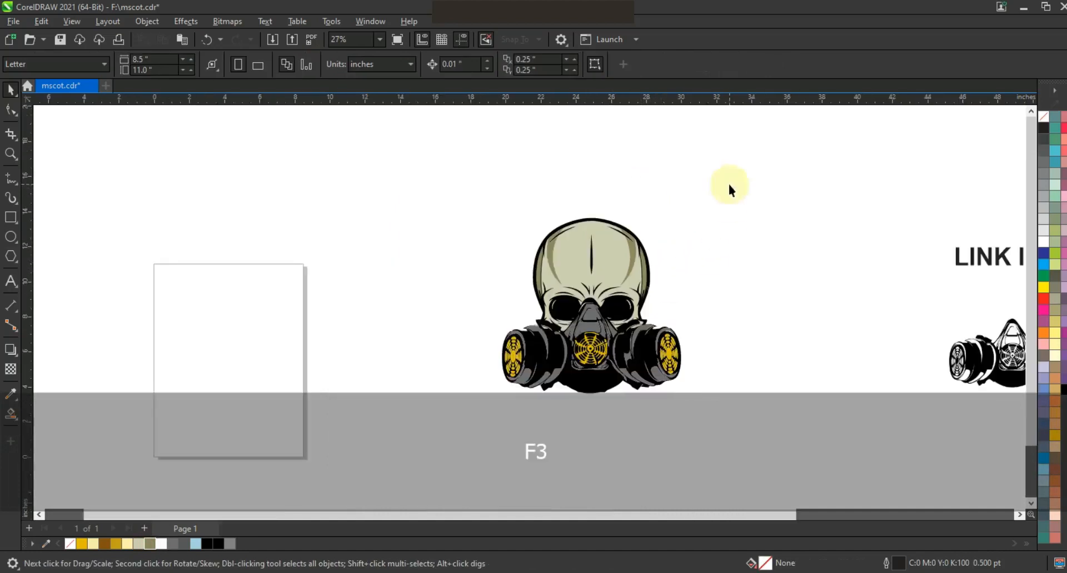
left_click_drag(461, 401, 451, 409)
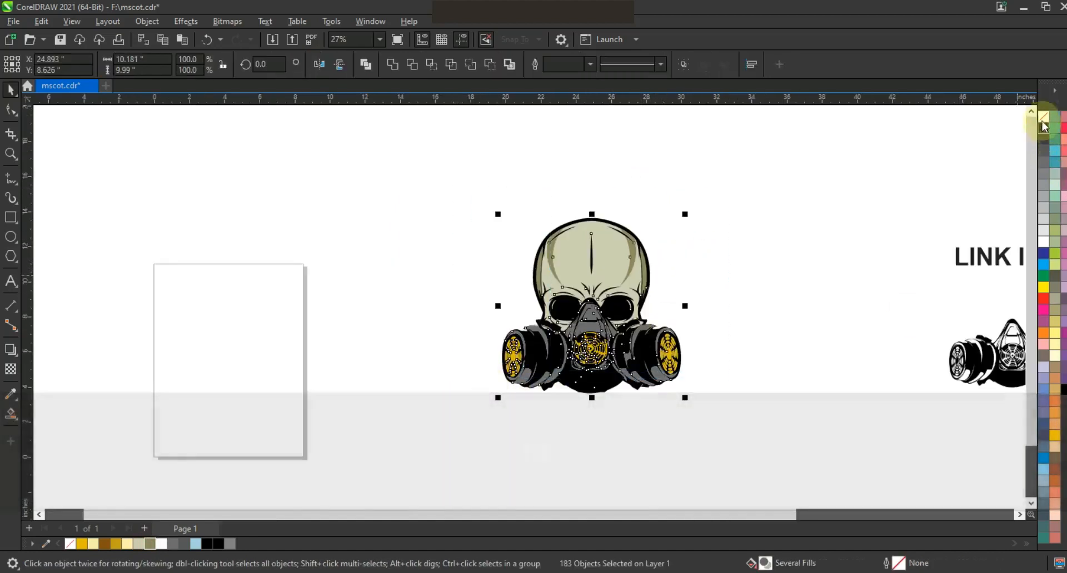
right_click(1042, 118)
left_click(995, 128)
left_click(839, 213)
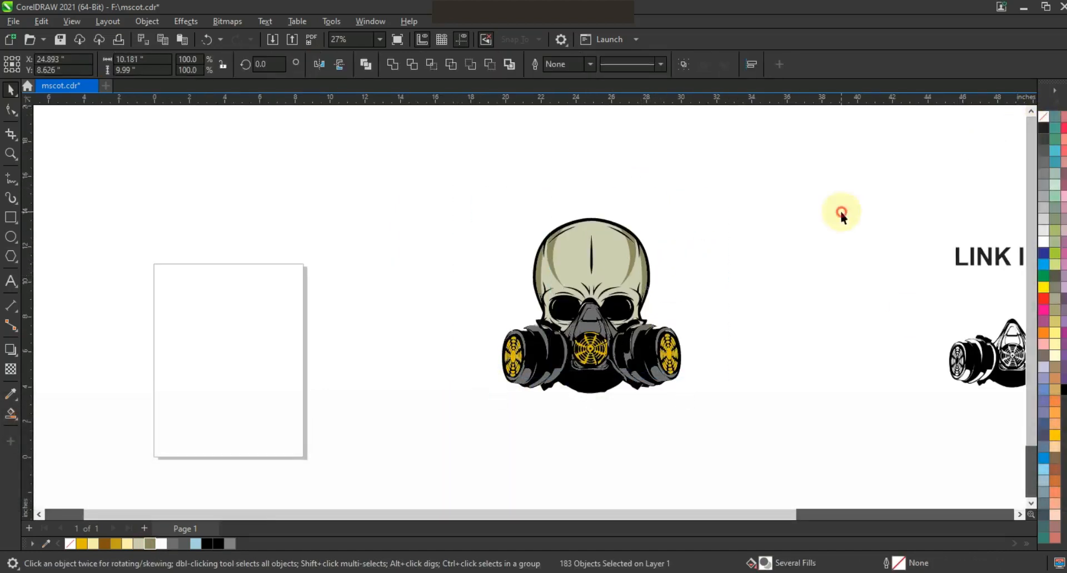
- Draw a straight line across the gas mask's chin, convert it to a curve and bend it into an arc
left_click(10, 154)
left_click_drag(465, 290, 724, 406)
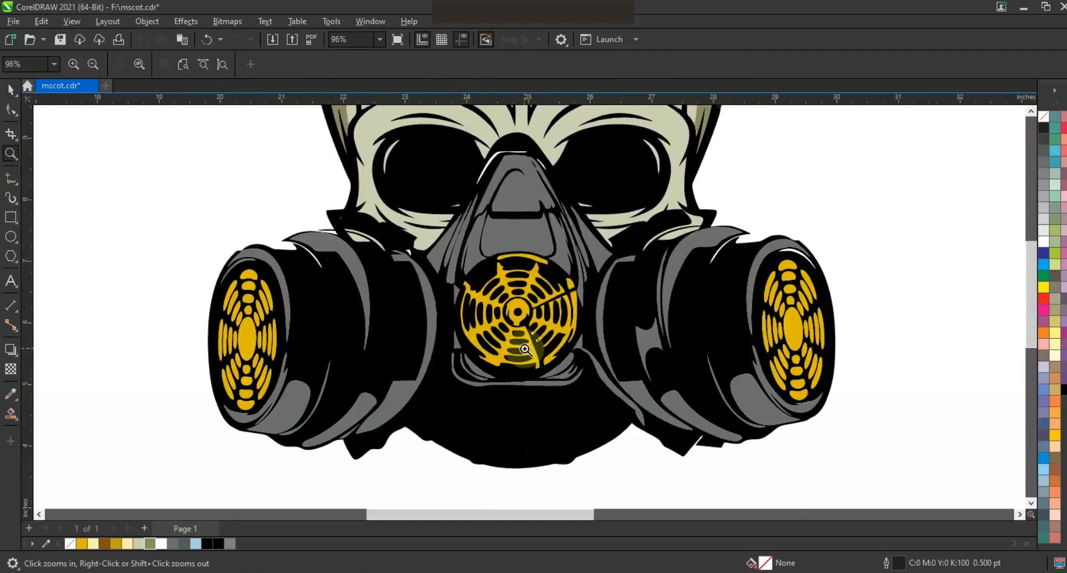
left_click(10, 89)
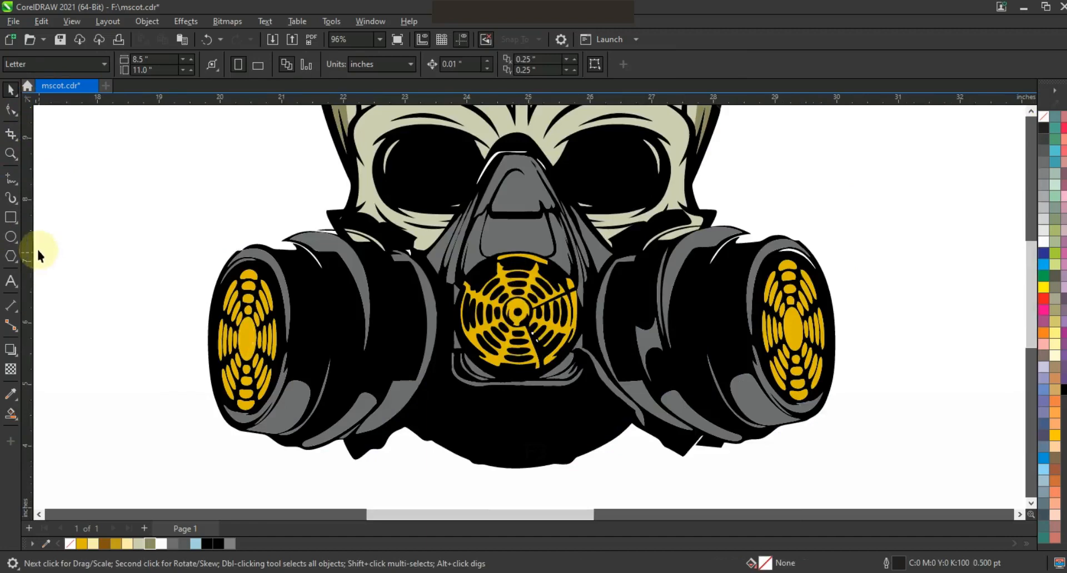
left_click(9, 178)
left_click(431, 404)
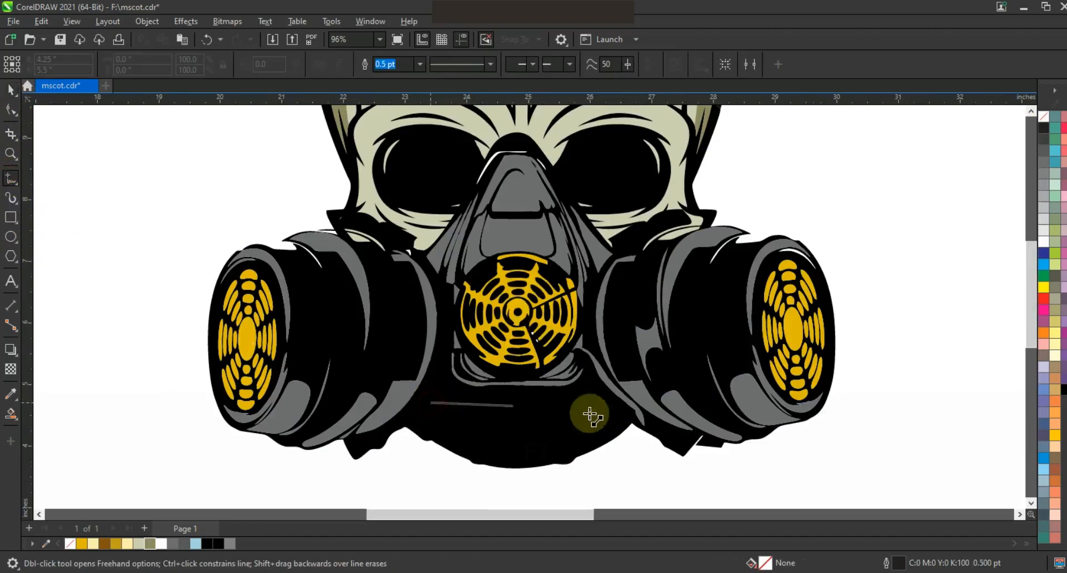
left_click(608, 405)
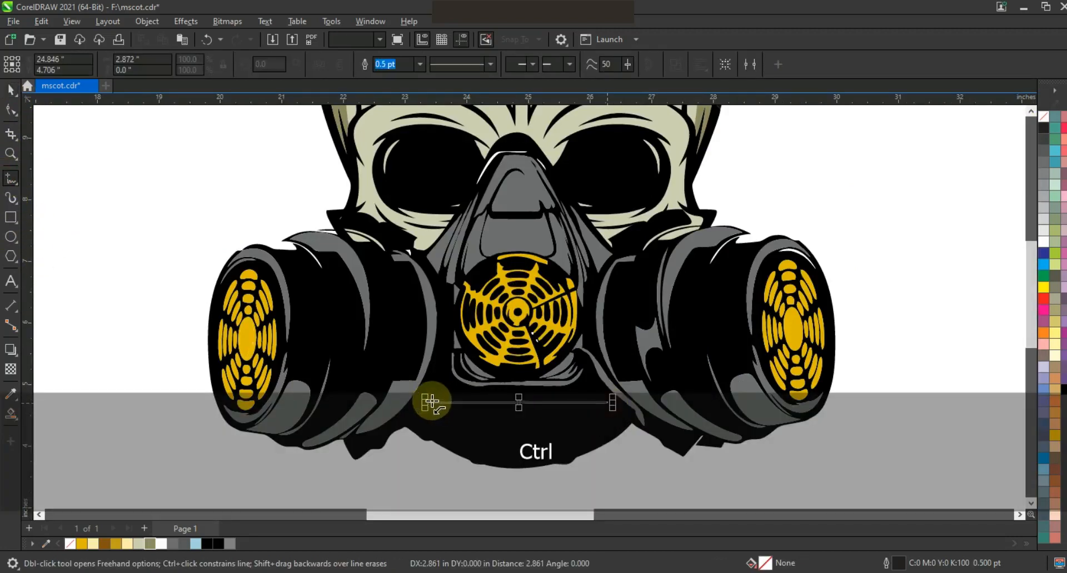
left_click(10, 110)
left_click_drag(184, 265, 611, 421)
left_click(206, 64)
left_click_drag(518, 403, 515, 414)
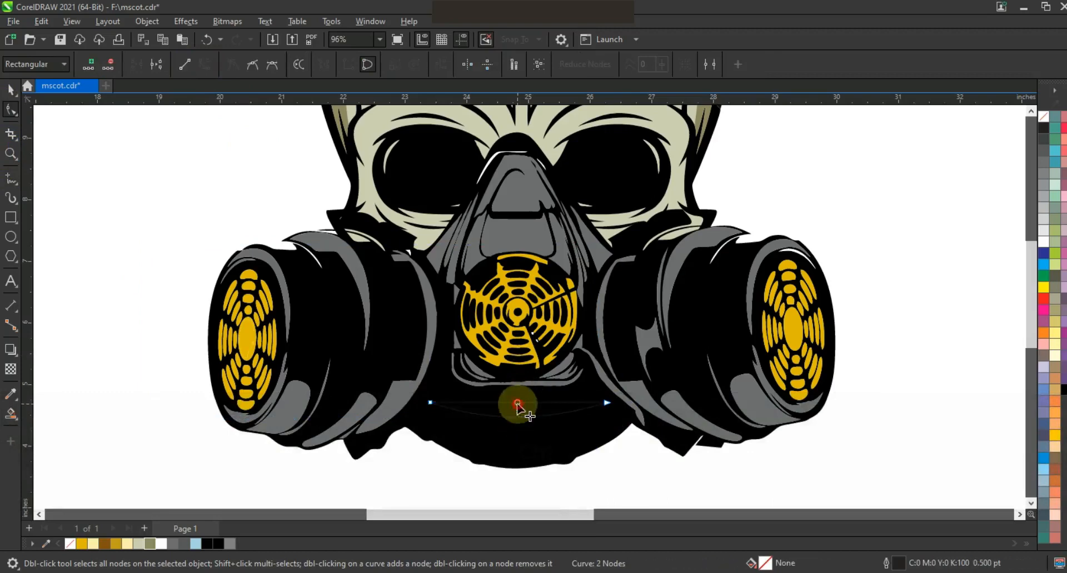
- Narrow the arc, fill it 80% black, and repeat lower copies with Ctrl+R, each smaller
key("space")
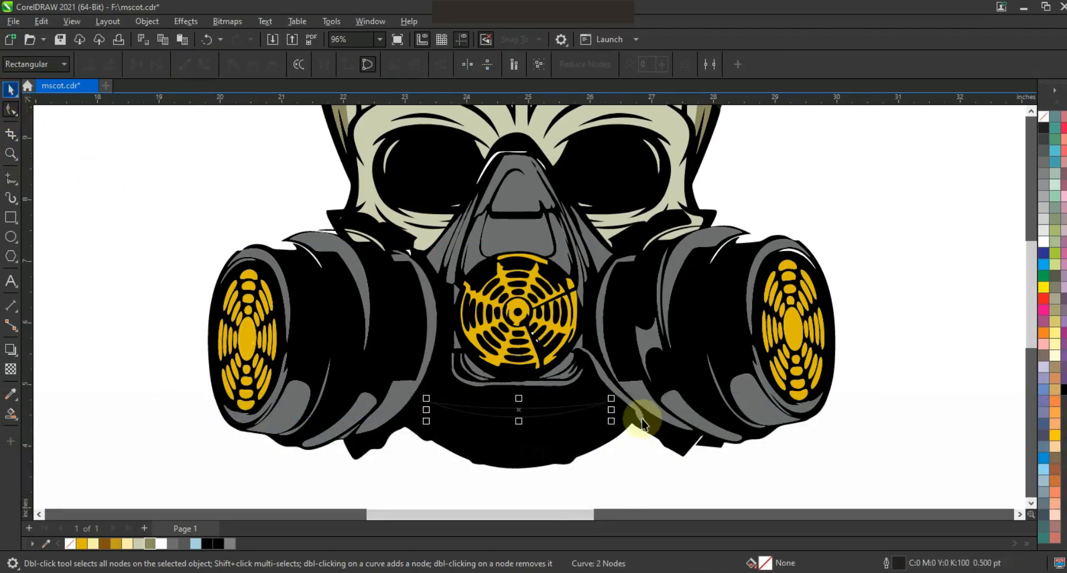
left_click_drag(611, 409, 600, 416)
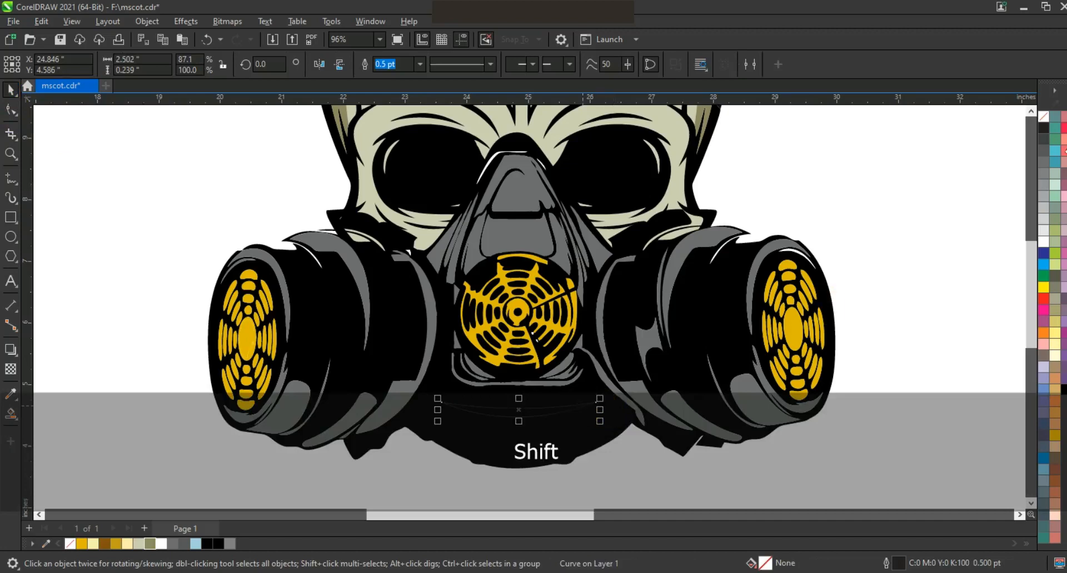
left_click(1044, 150)
left_click_drag(511, 413, 507, 433)
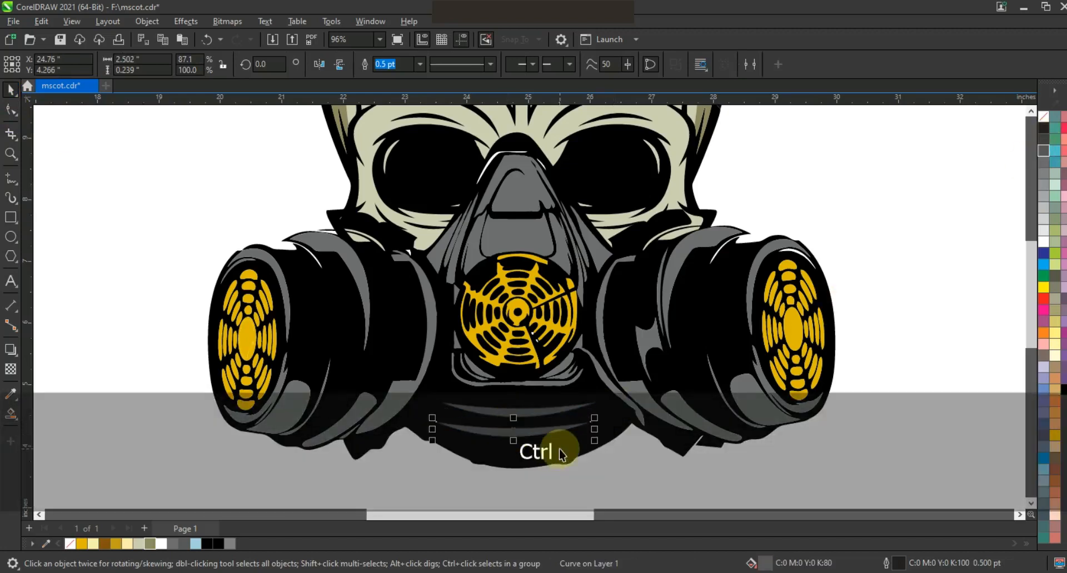
key("ctrl+r")
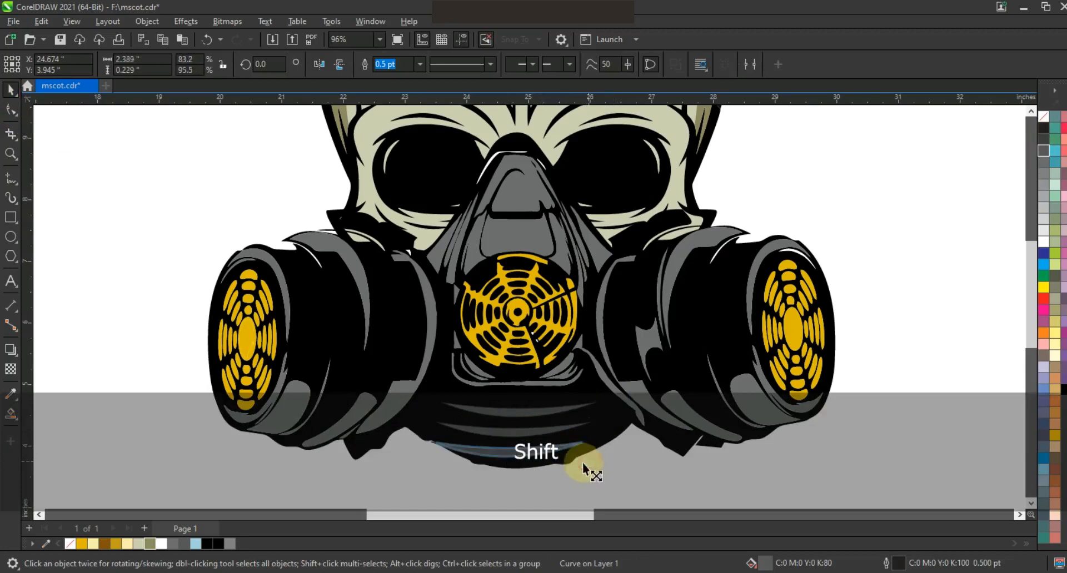
left_click(542, 434, "shift")
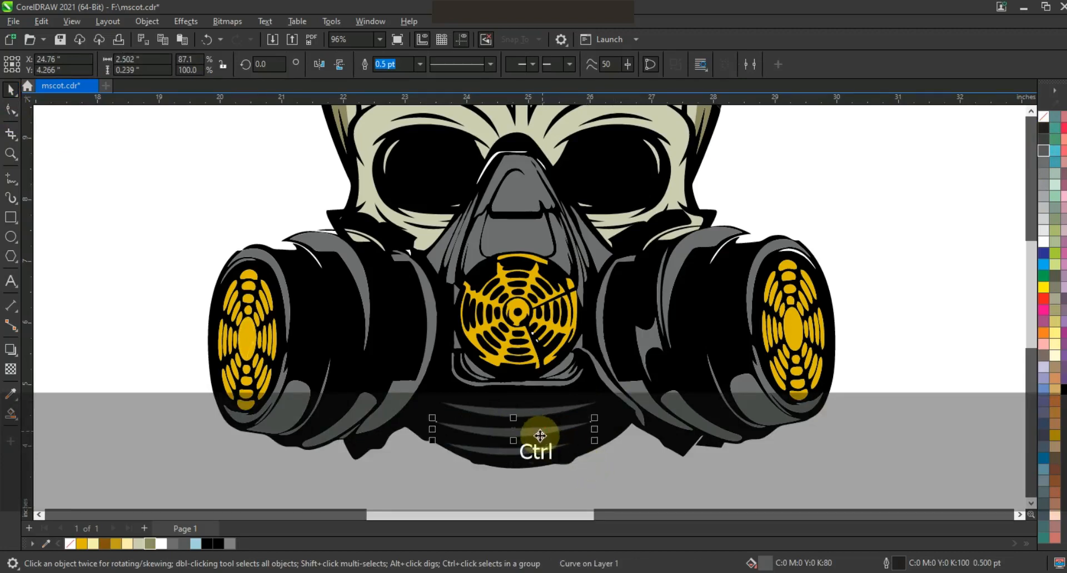
key("ctrl+r")
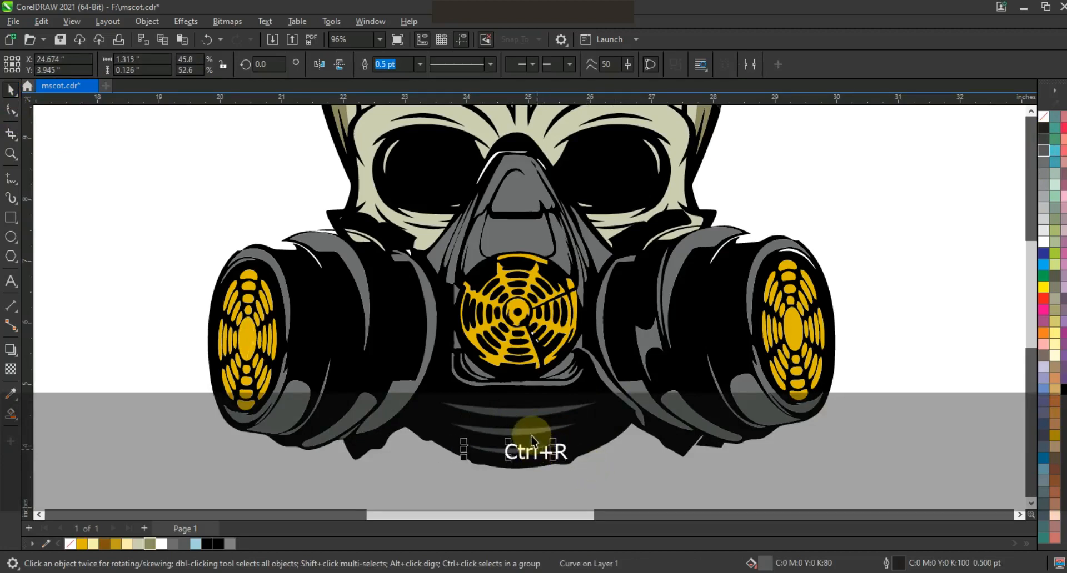
- Centre the three dark-grey curves on each other and remove their outlines
left_click(528, 431, "shift")
left_click(532, 413, "shift")
key("c")
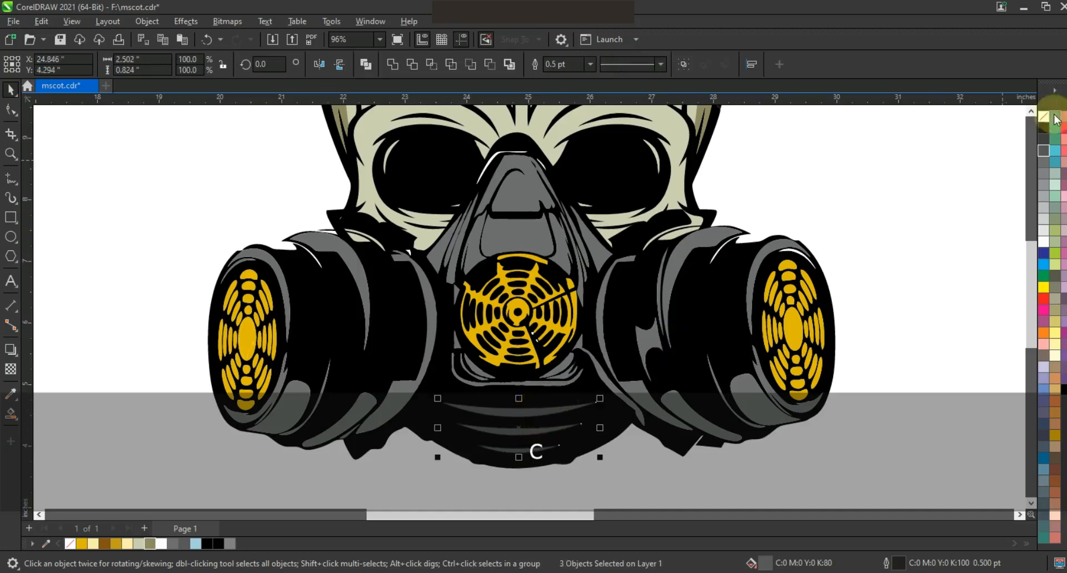
right_click(1045, 120)
left_click(572, 452, "shift")
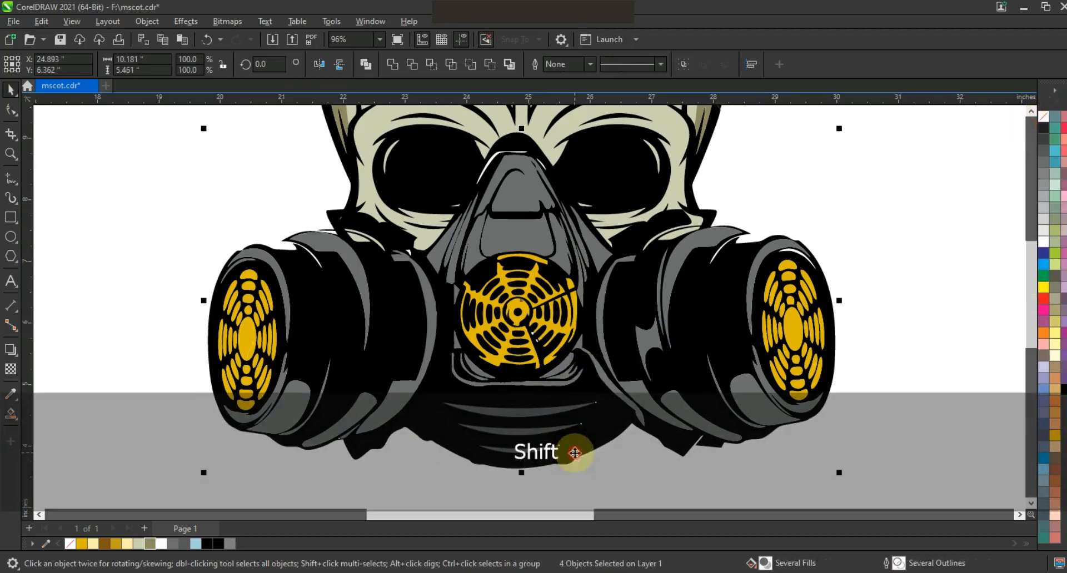
key("F3")
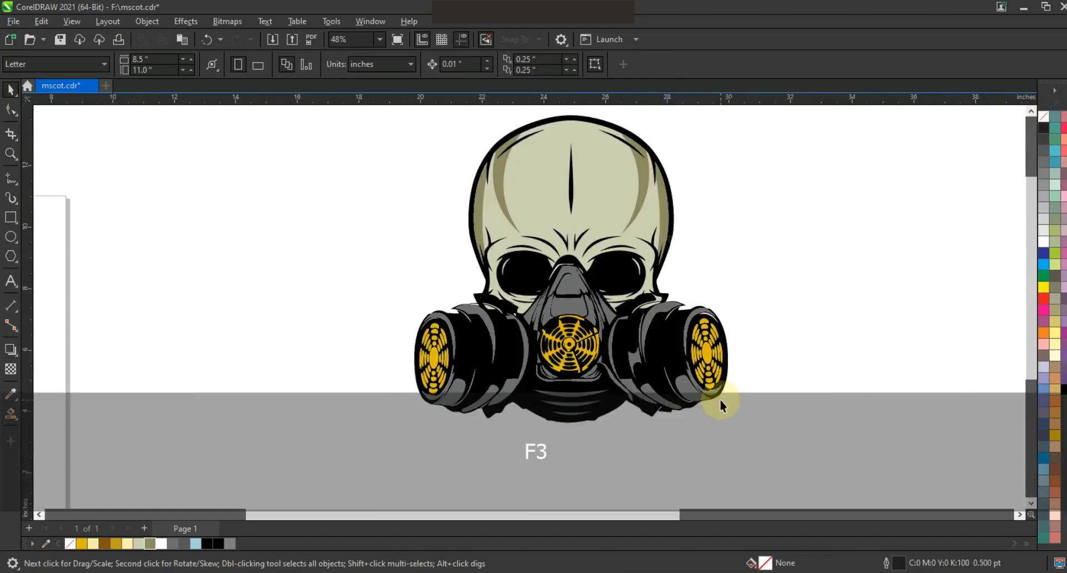
- Draw a circle overlapping the skull's left side and enlarge it slightly
key("F3")
key("Escape")
left_click(11, 151)
left_click_drag(524, 215, 786, 445)
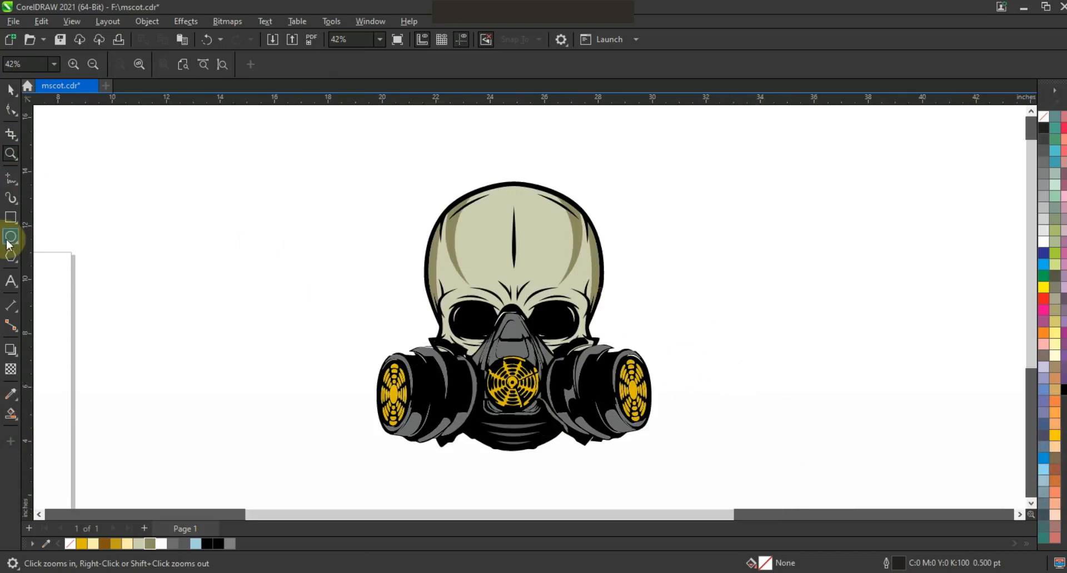
left_click(9, 238)
left_click_drag(401, 198, 504, 391)
left_click(11, 91)
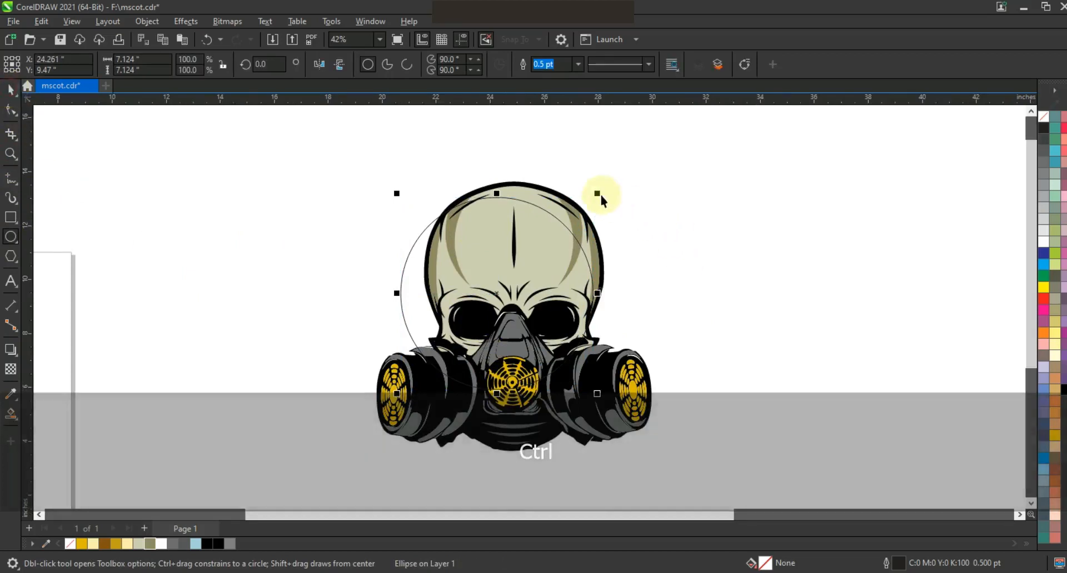
left_click_drag(596, 193, 606, 183)
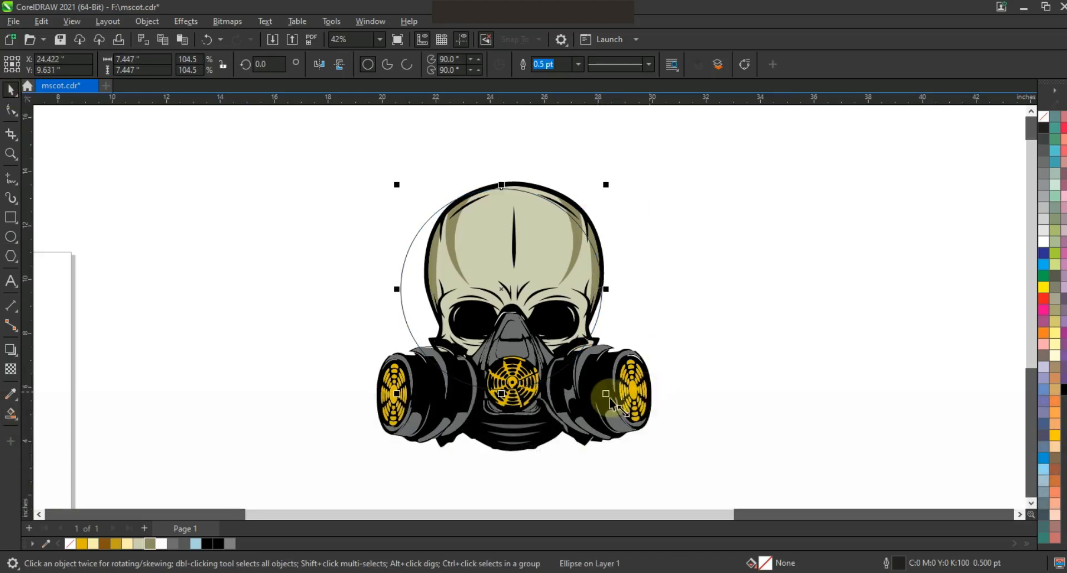
left_click_drag(608, 396, 611, 399)
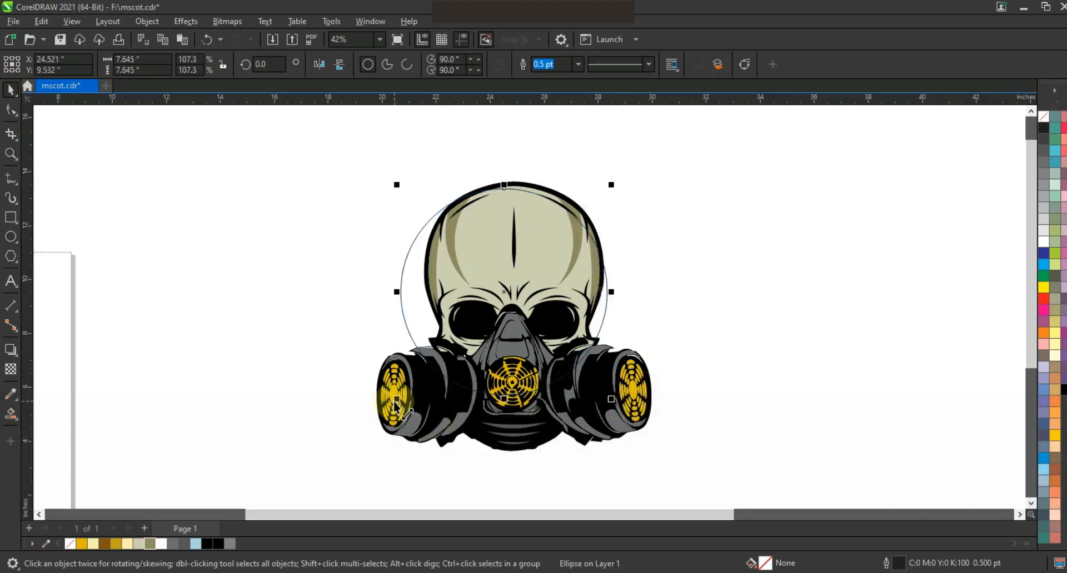
- Offset a second circle, Smart Fill the crescent light blue (#A6D2E0), and delete the leftover circle
left_click_drag(393, 403, 395, 402)
left_click(405, 333)
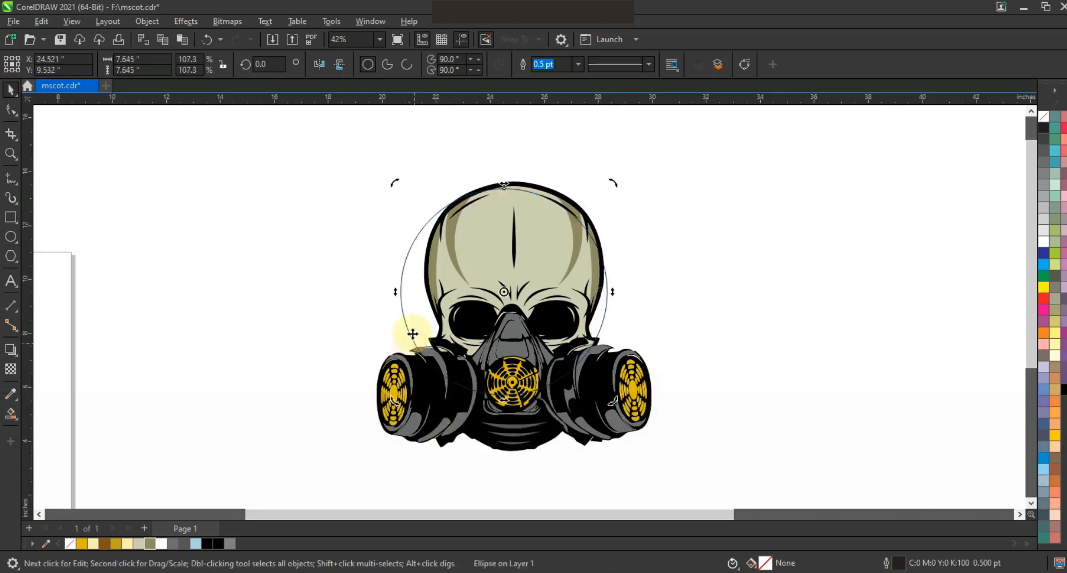
mouse_move(395, 399)
left_mouse_down()
mouse_move(393, 412)
mouse_move(412, 399)
left_mouse_up()
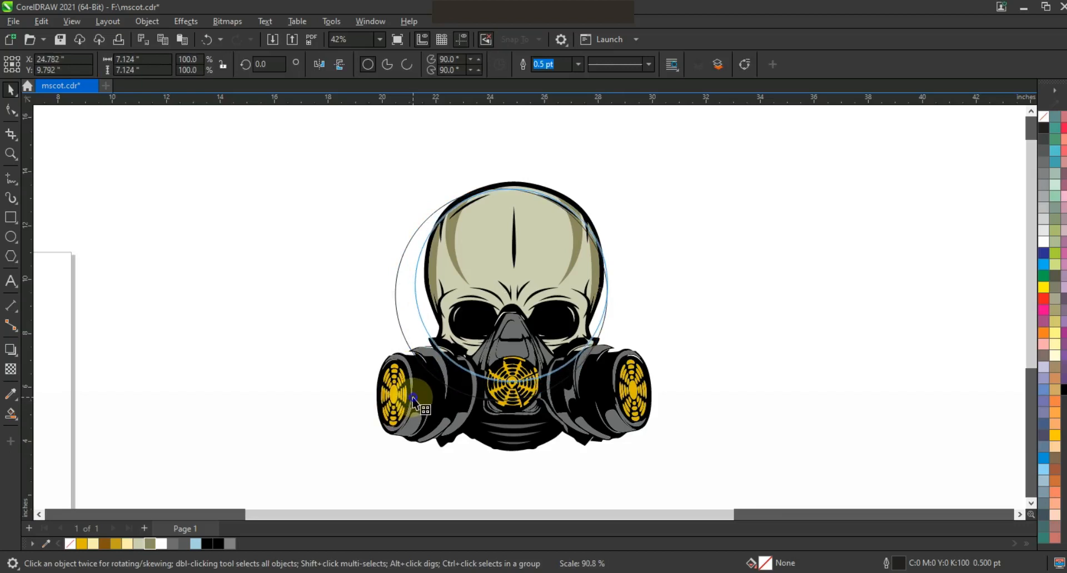
left_click(283, 300)
left_click(11, 414)
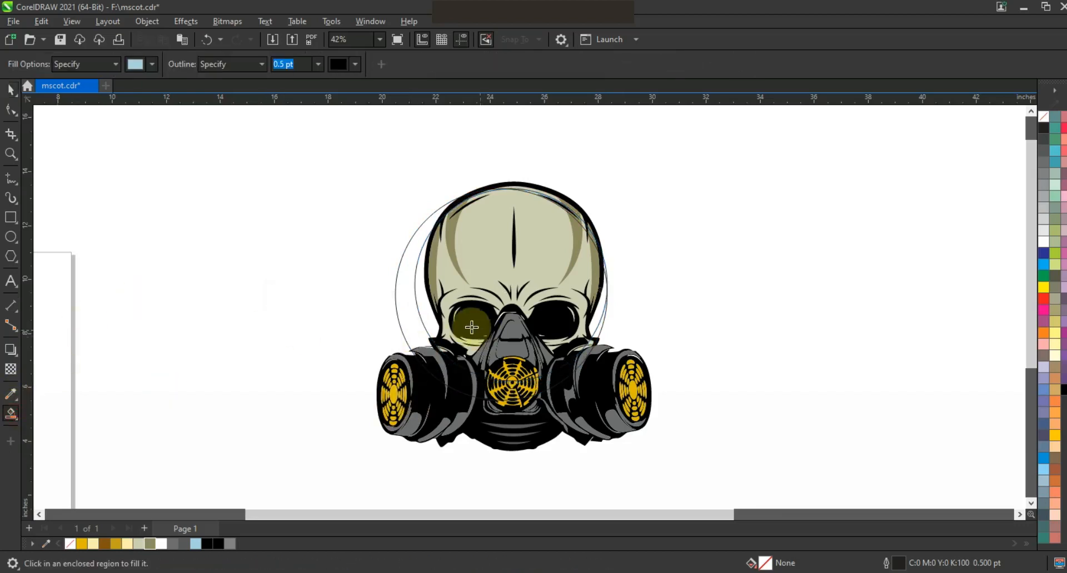
left_click(412, 320)
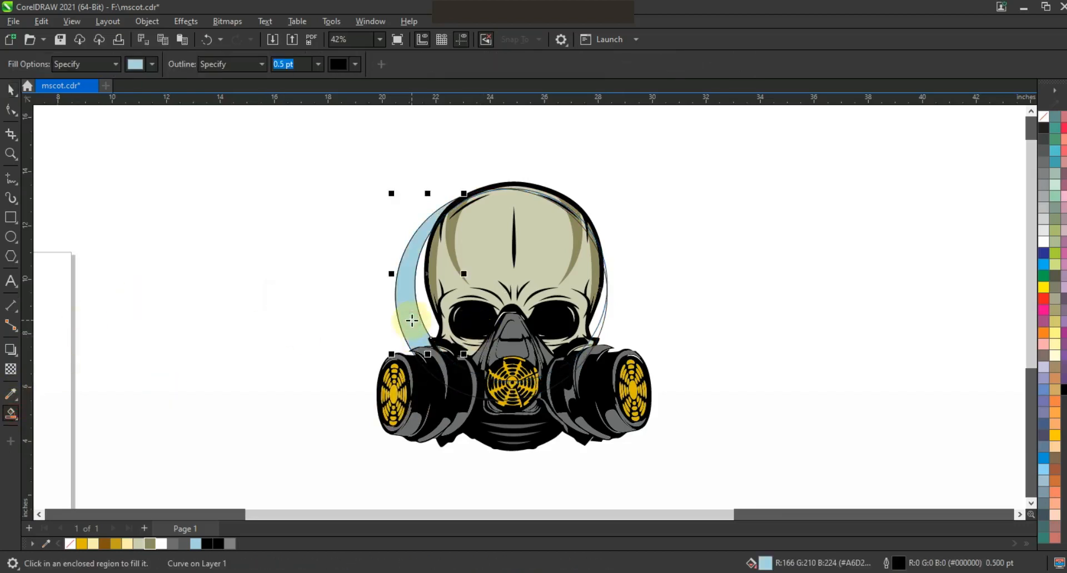
left_click(10, 90)
left_click(604, 314)
key("Delete")
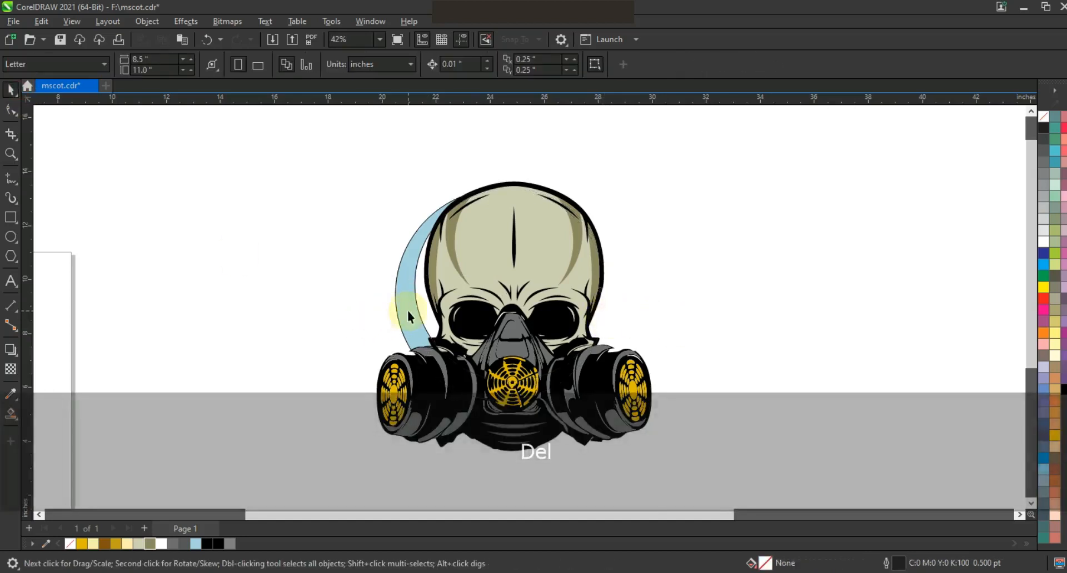
- Drag a copy of the light-blue crescent to the right of the skull
left_click(408, 311)
left_click_drag(570, 319, 707, 334)
key("shift+F2")
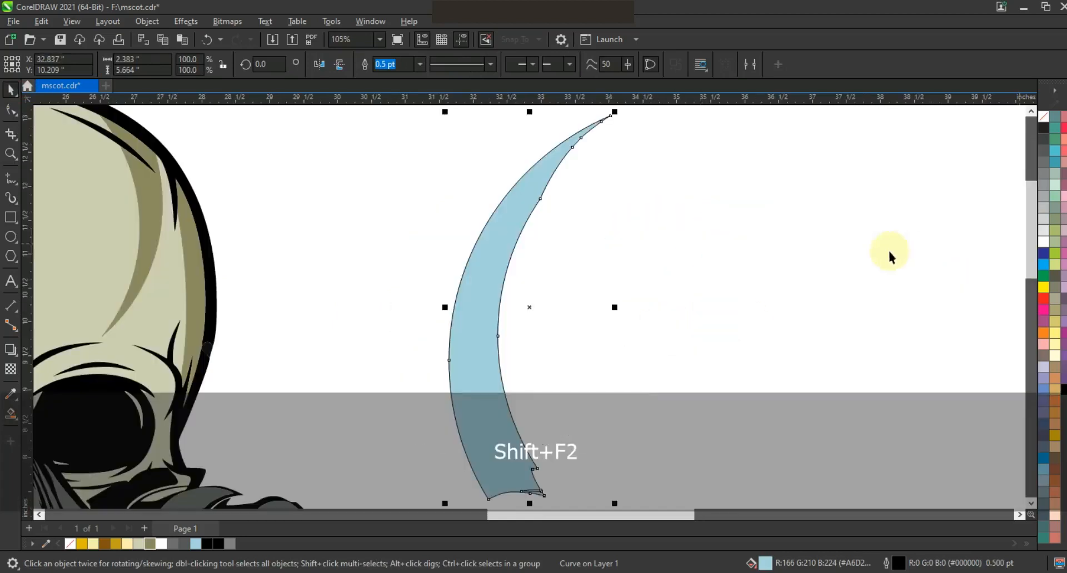
- Remove the crescent copy's fill, add an inward contour, and separate the contour from the horn
left_click(1044, 118)
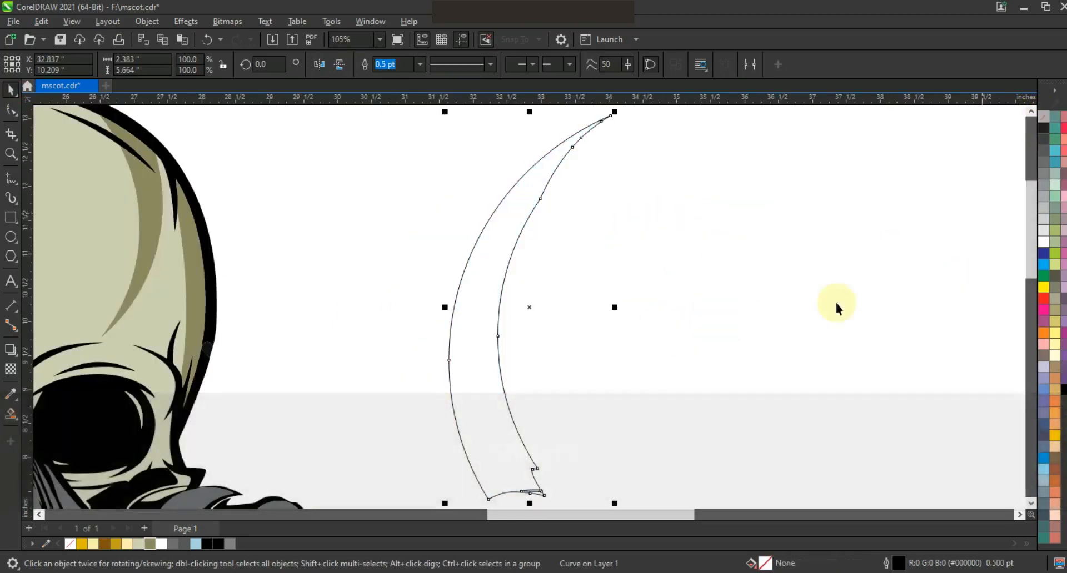
left_click(18, 359)
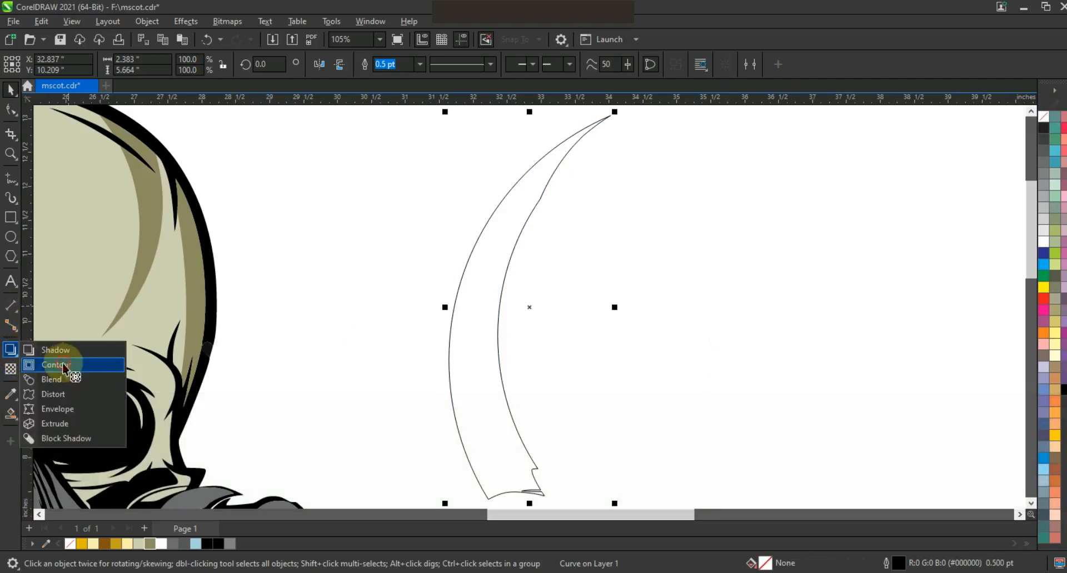
left_click(64, 365)
left_click_drag(450, 308, 457, 322)
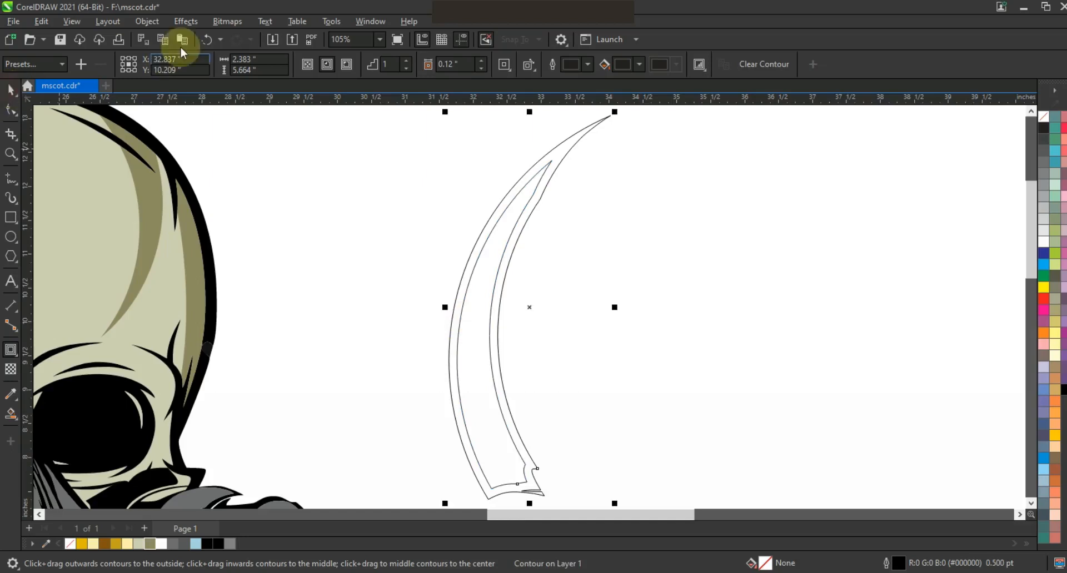
left_click(146, 21)
left_click(191, 331)
left_click(672, 329)
- Draw a thin tilted bar with rotated copies down the horn and combine them into one shape
key("F6")
mouse_move(456, 219)
left_mouse_down()
mouse_move(555, 238)
mouse_move(573, 229)
mouse_move(534, 311)
mouse_move(555, 316)
mouse_move(540, 307)
mouse_move(540, 359)
mouse_move(533, 348)
left_mouse_up()
left_click(561, 225)
right_click(545, 271)
left_click(534, 314)
left_click_drag(534, 348, 531, 397)
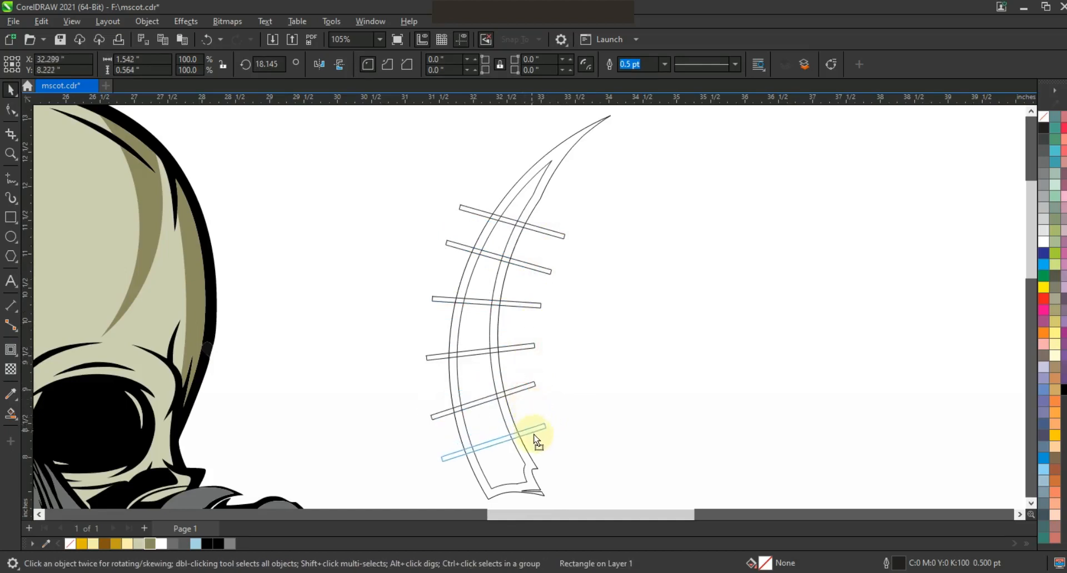
left_click_drag(533, 433, 533, 432)
left_click(530, 381, "shift")
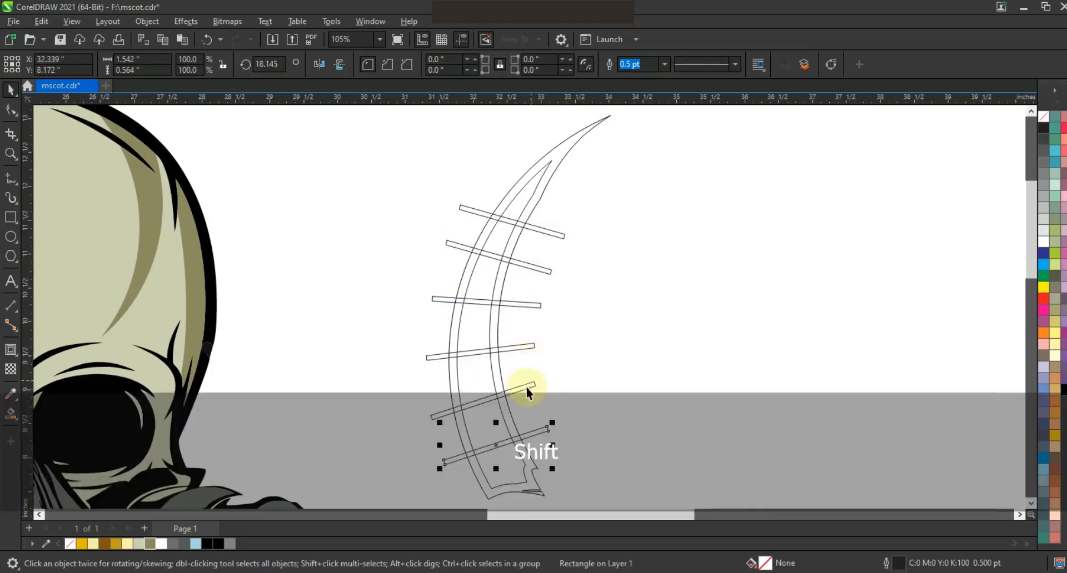
left_click(531, 347, "shift")
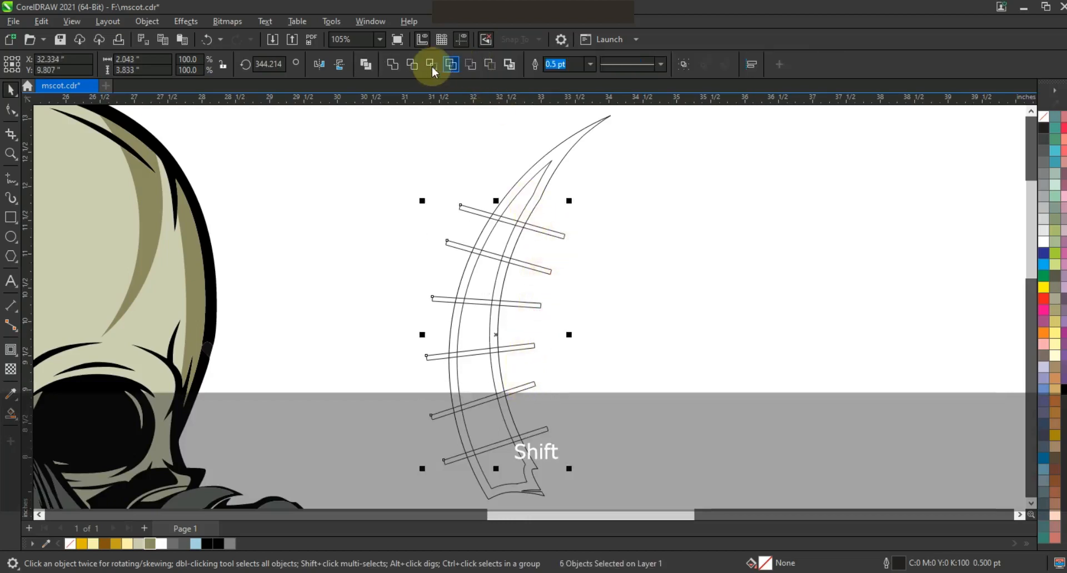
left_click(394, 66)
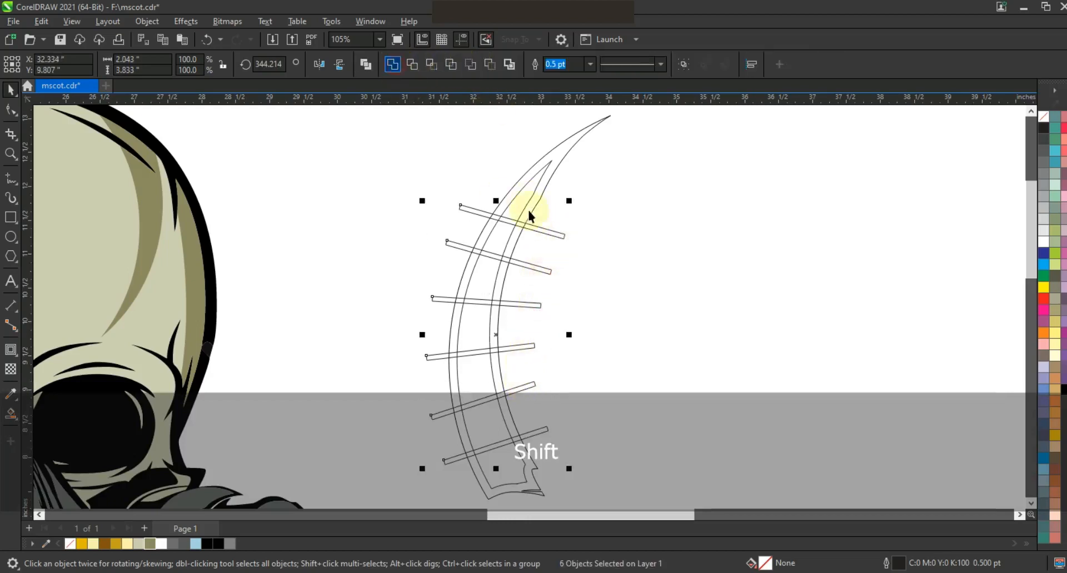
- Trim the bars out of the inner horn curve, delete the bars, and fill the outer horn black
left_click(540, 175, "shift")
left_click(413, 66)
left_click(605, 233)
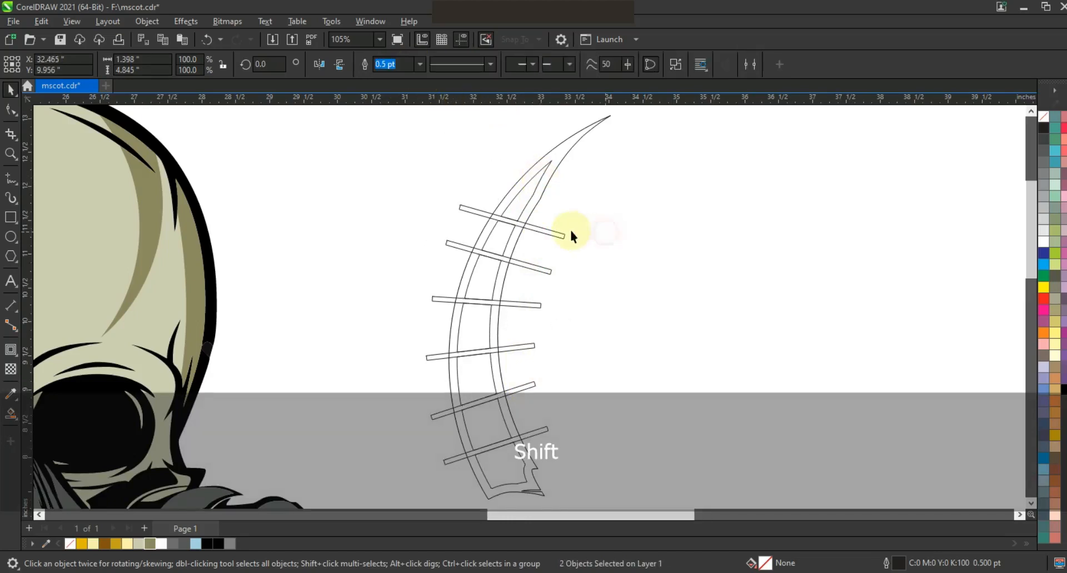
left_click(558, 233, "shift")
key("Delete")
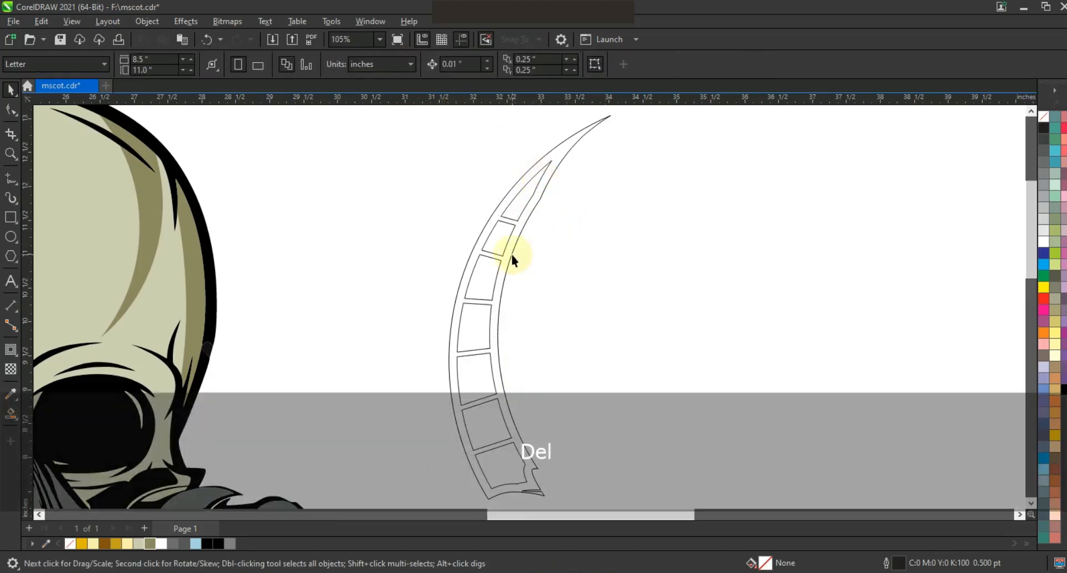
left_click(511, 257)
left_click(207, 544)
left_click(490, 446)
- Fill the trimmed inner horn segments brown
left_click(493, 444)
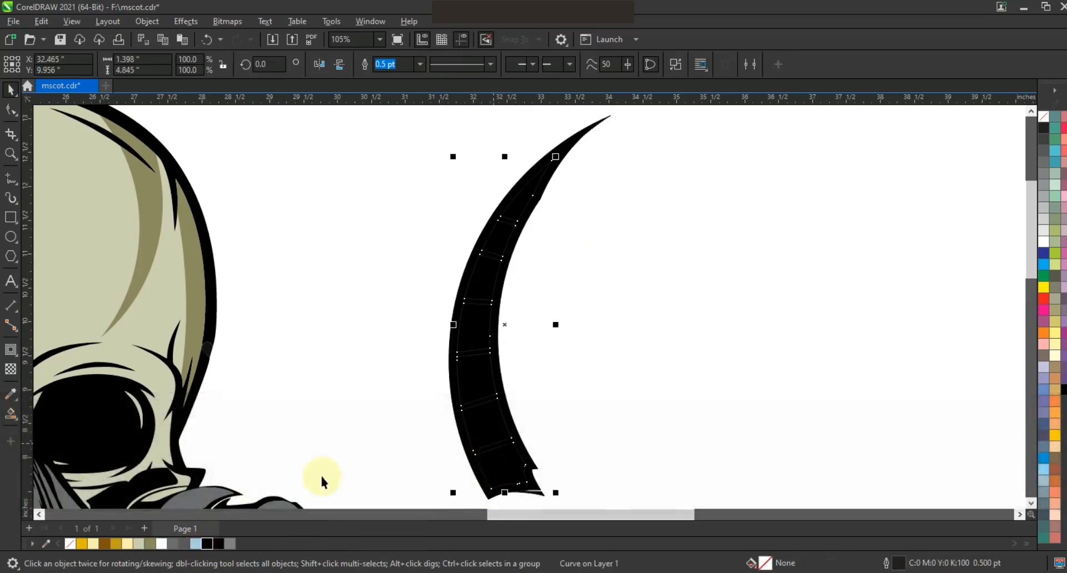
left_click(105, 545)
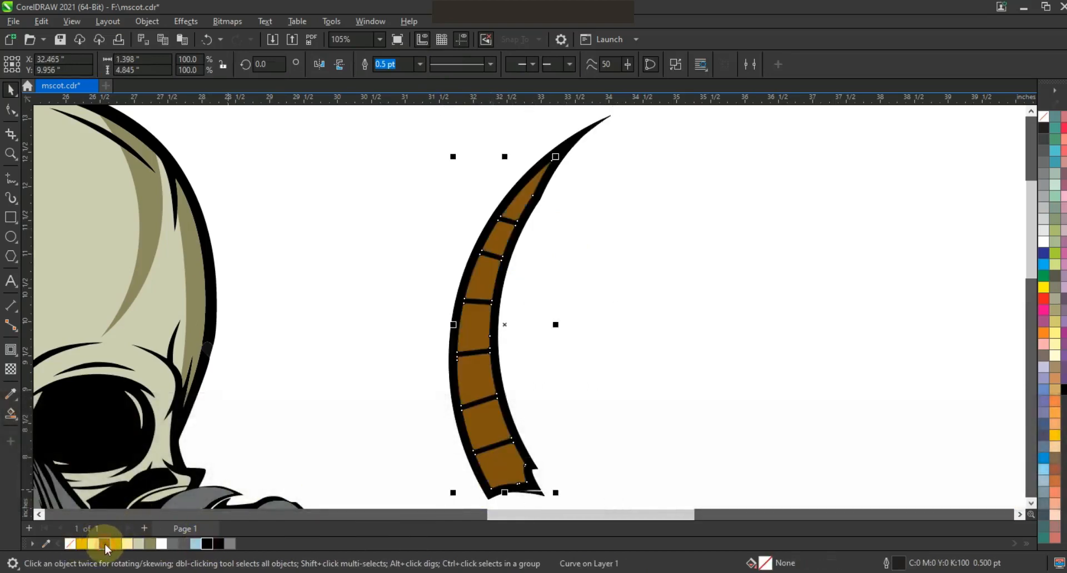
left_click(601, 340)
key("F3")
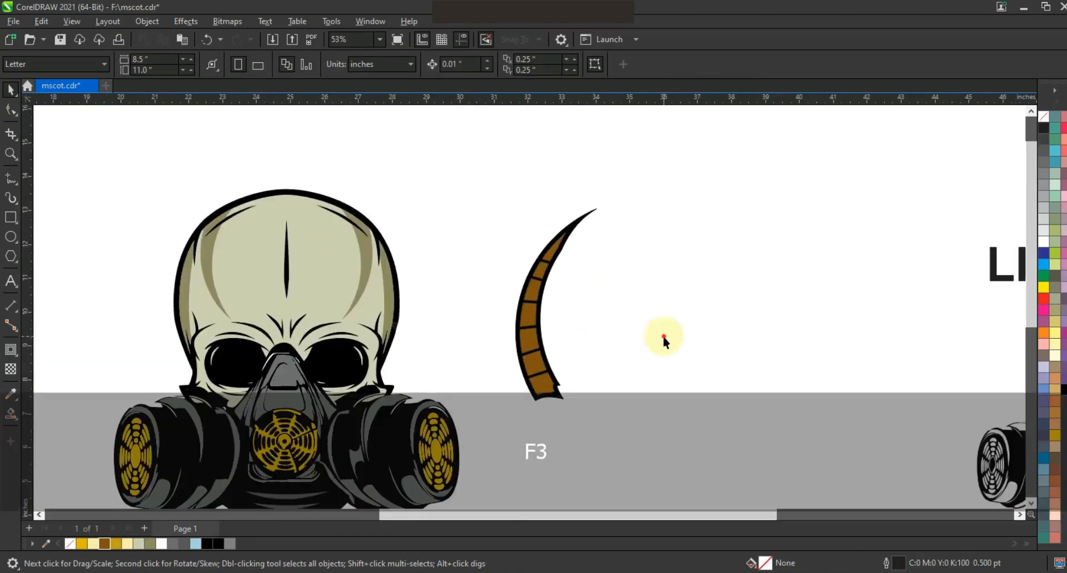
- Draw two slightly offset ellipses along the horn's inner curve
left_click(12, 157)
left_click_drag(448, 186, 727, 441)
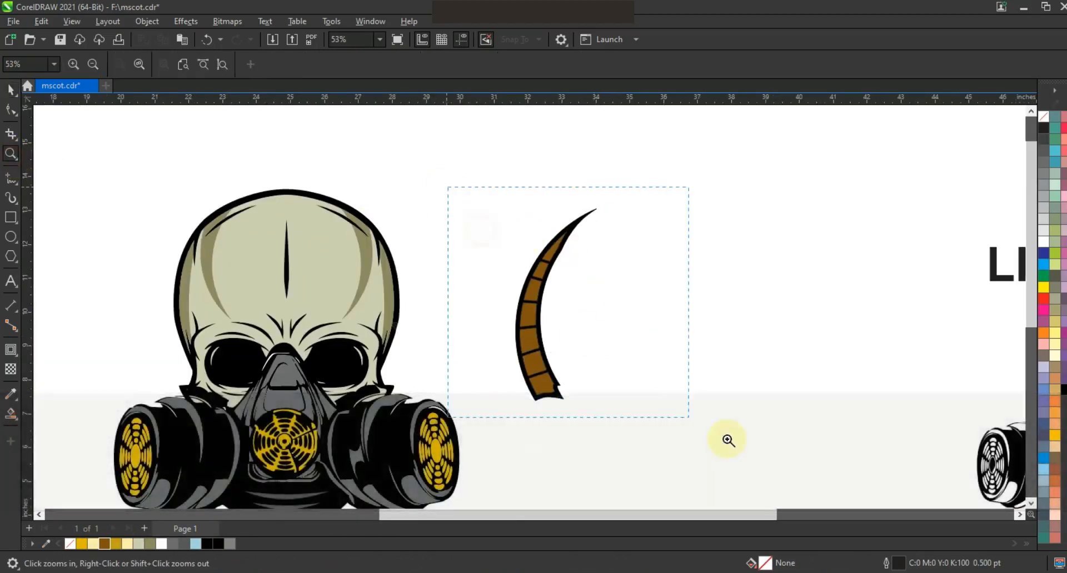
left_click(12, 238)
left_click_drag(623, 163, 424, 473)
left_click(10, 89)
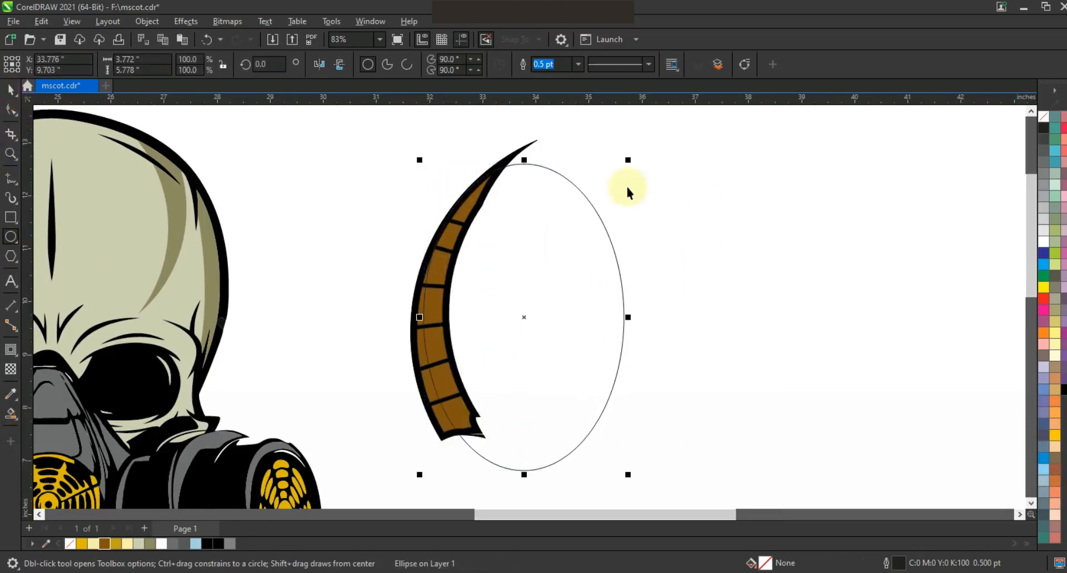
left_click_drag(552, 295, 558, 298)
- Smart Fill the strip regions between the ellipses along the horn light blue
left_click(10, 414)
left_click(445, 419)
left_click(435, 375)
left_click(424, 320)
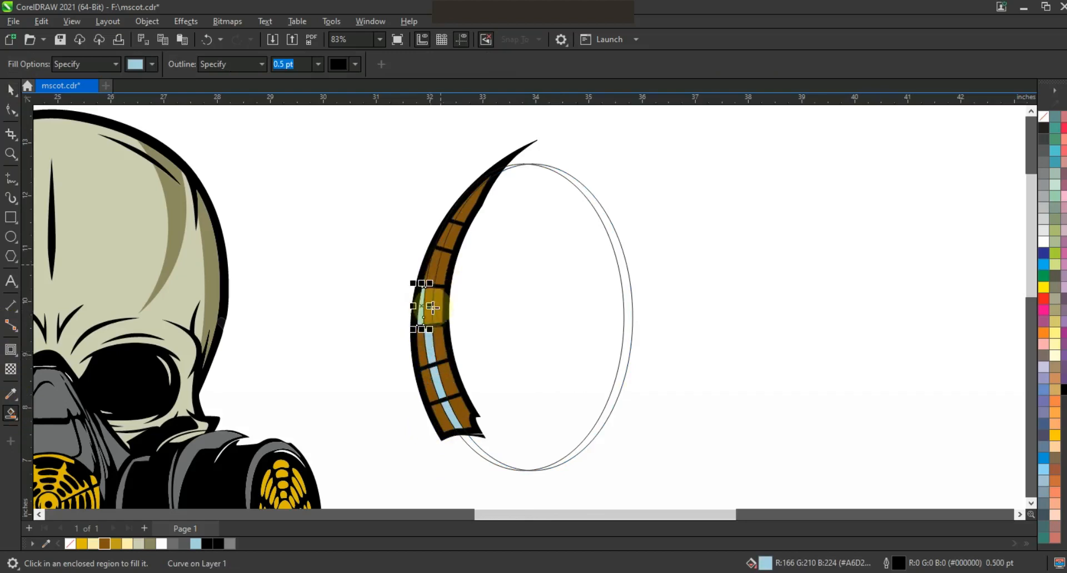
key("ctrl+z")
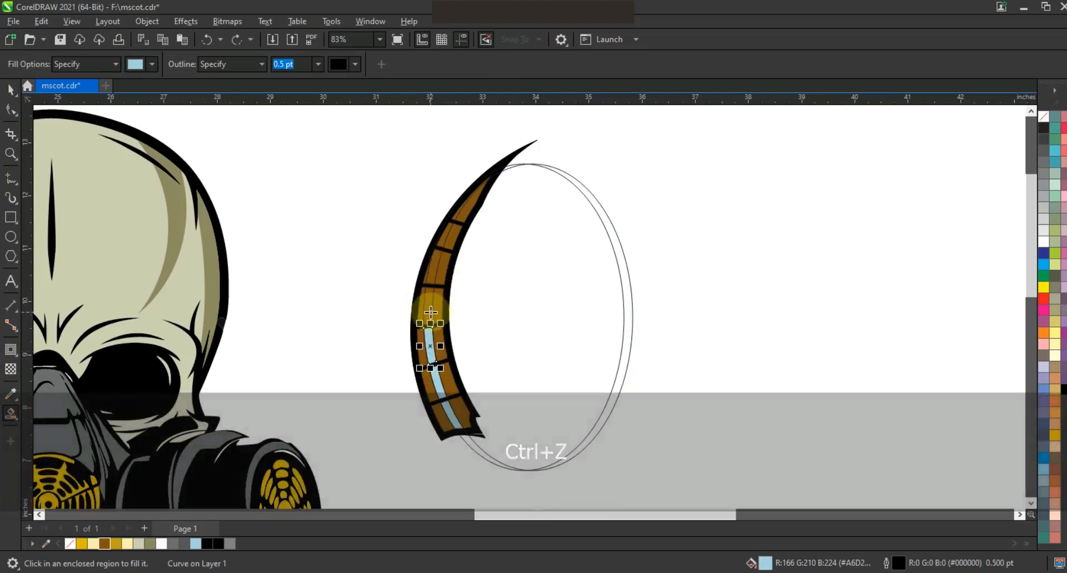
left_click(428, 311)
left_click(434, 253)
left_click(453, 218)
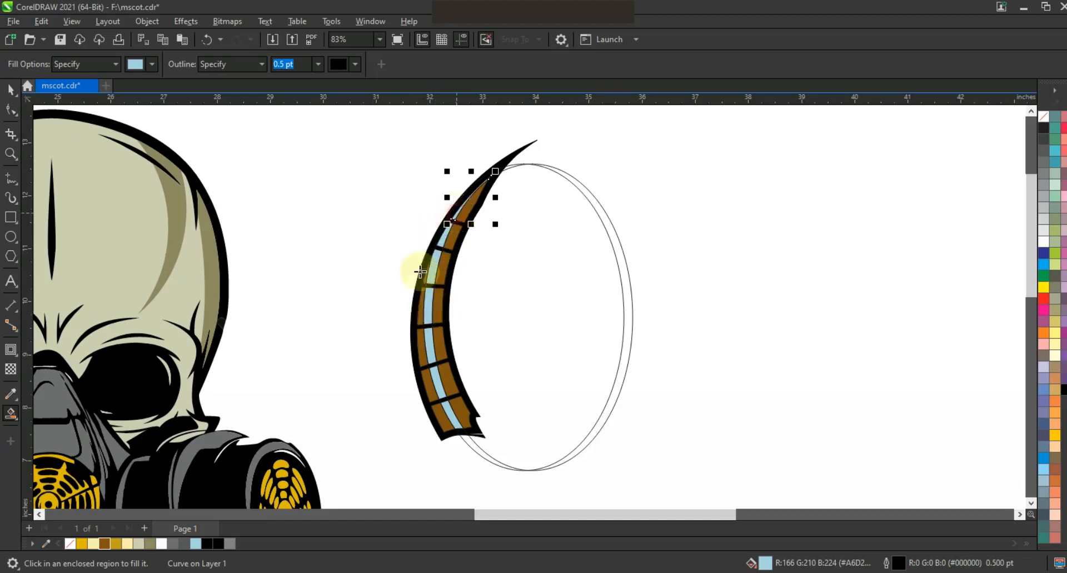
left_click(443, 419)
left_click(425, 371)
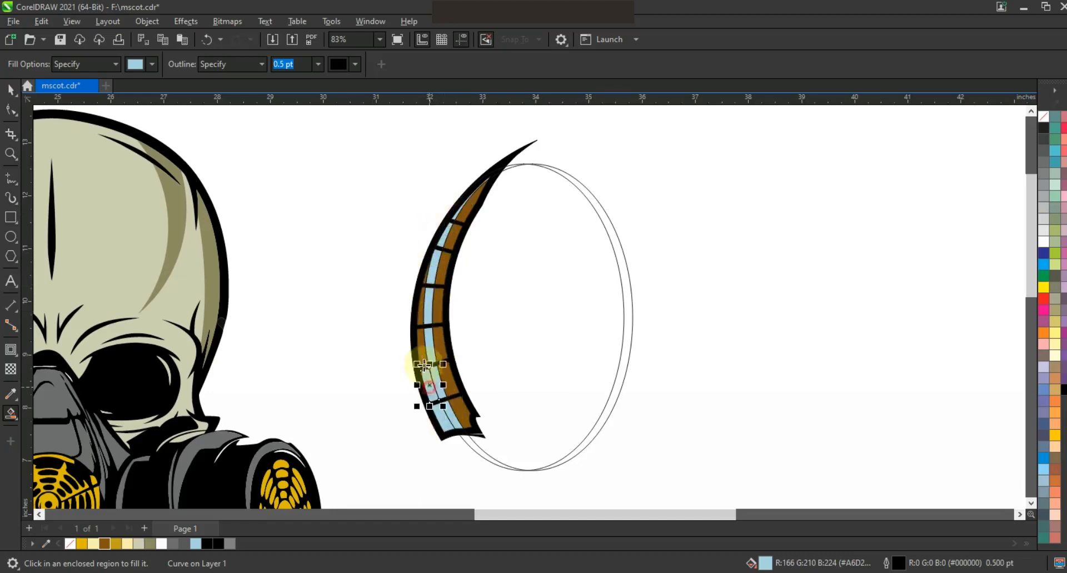
left_click(421, 346)
left_click(424, 305)
left_click(427, 274)
- Delete both helper ellipses
key("space")
left_click(565, 175)
key("Delete")
left_click(574, 184)
key("Delete")
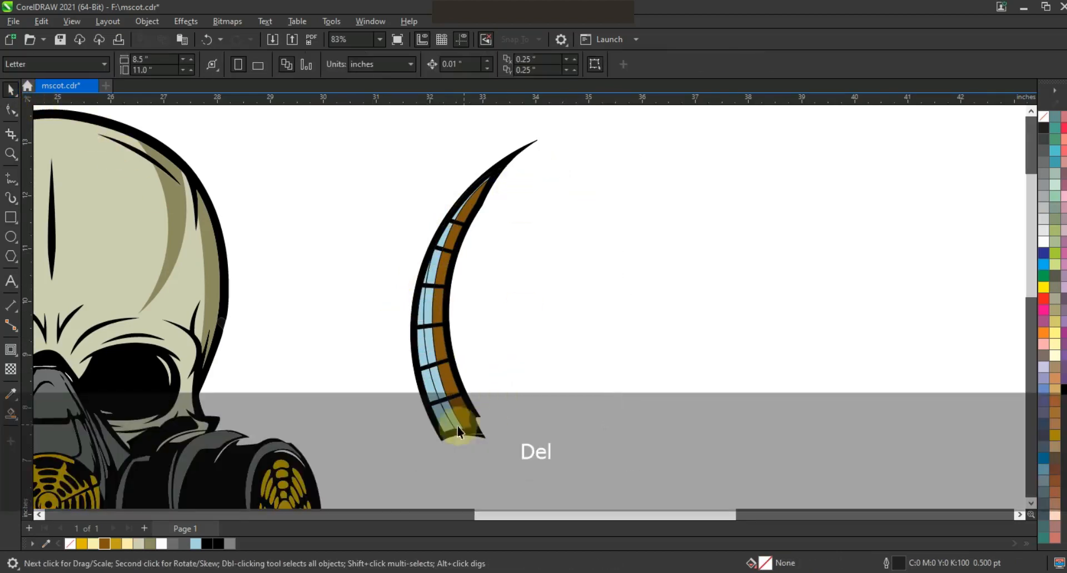
- Recolour five lower strip pieces pale yellow
left_click(446, 427)
left_click(430, 389, "shift")
left_click(424, 349, "shift")
left_click(420, 307, "shift")
left_click(426, 276, "shift")
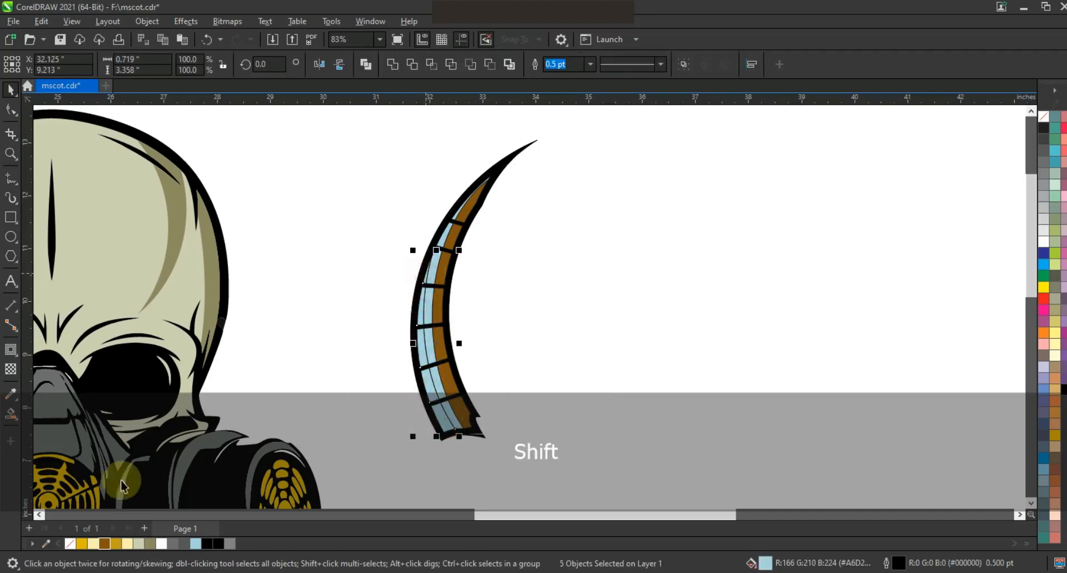
left_click(93, 544)
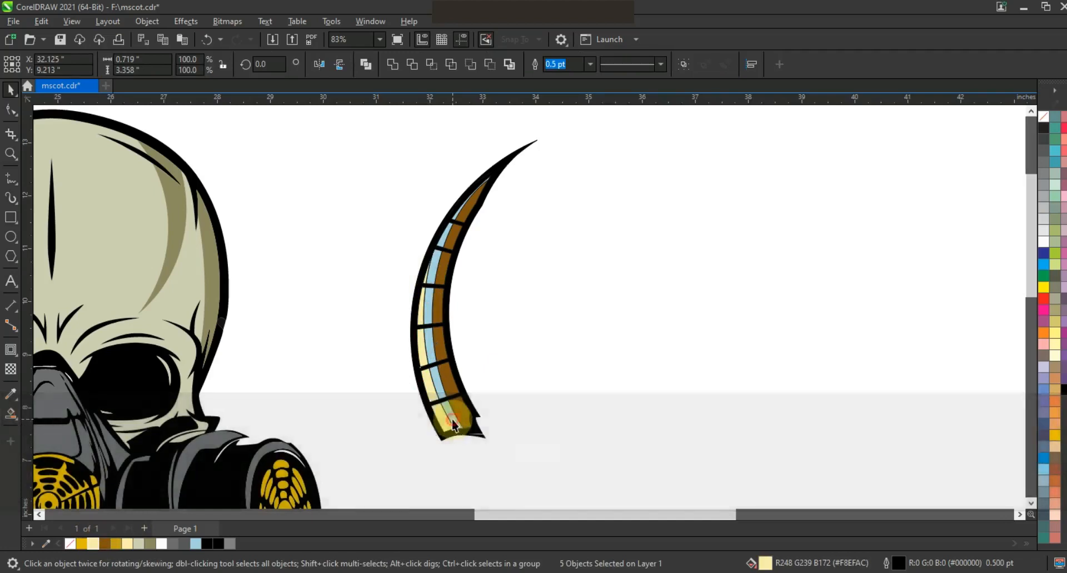
- Recolour the remaining upper strip pieces gold
left_click(439, 390)
left_click(437, 381)
left_click(437, 245, "shift")
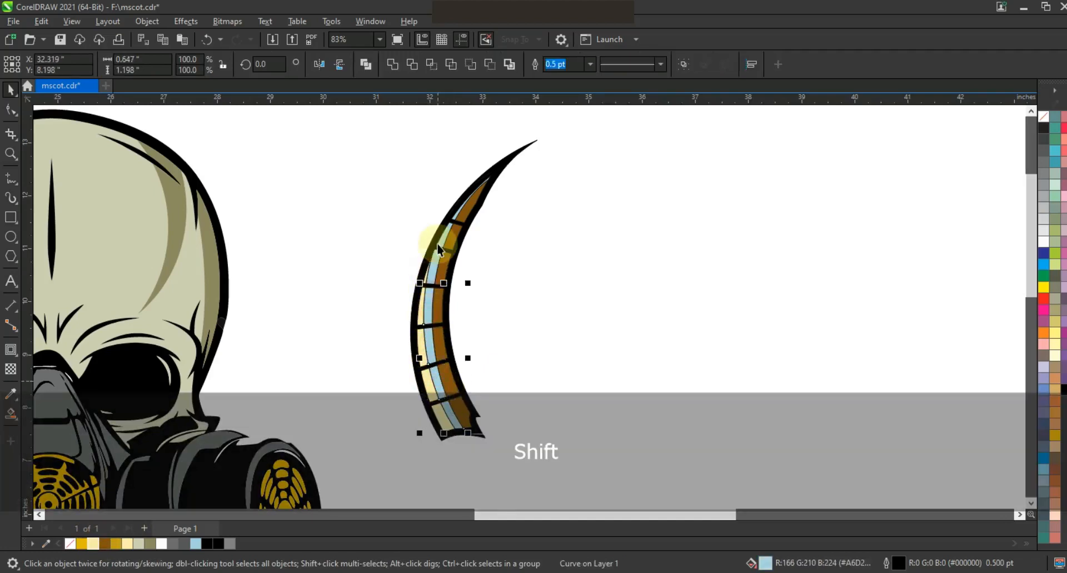
left_click(454, 219, "shift")
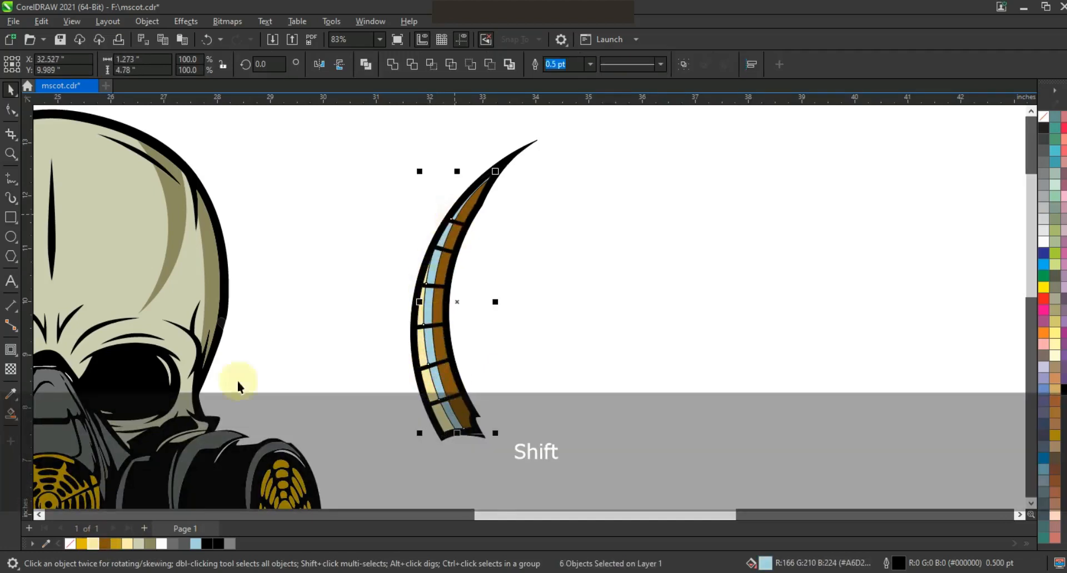
left_click(116, 546)
left_click(444, 234)
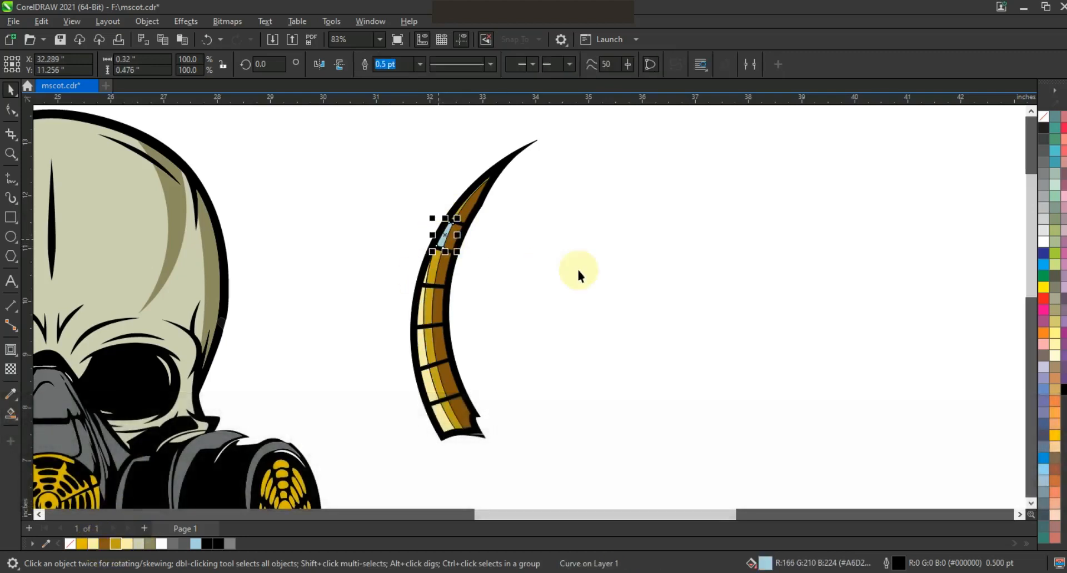
- Give the last horn piece the gold fill, strip all horn outlines, and group the horn
key("ctrl+r")
left_click_drag(596, 135, 379, 465)
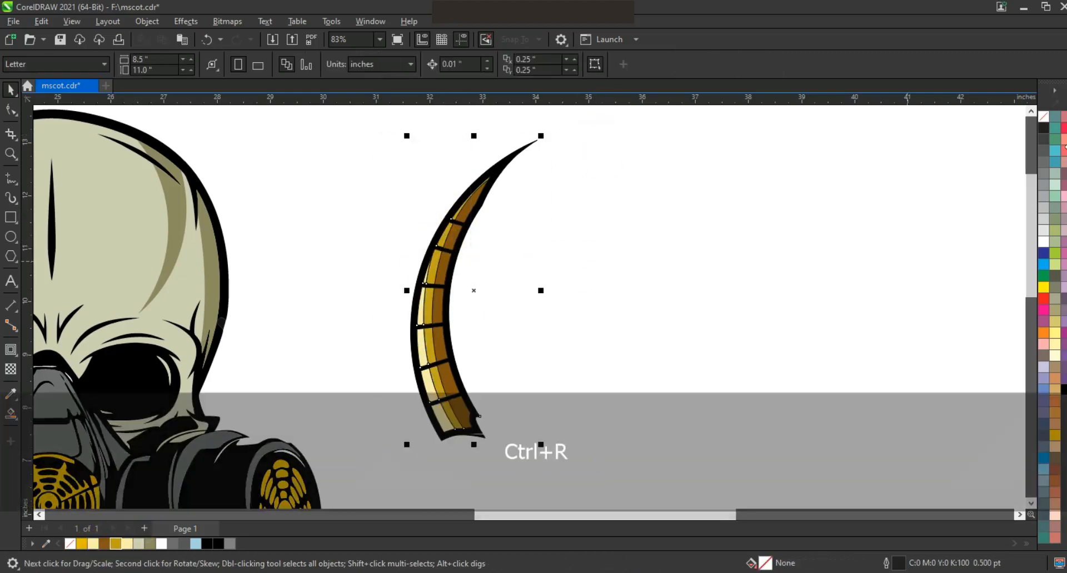
right_click(1044, 117)
left_click(1009, 128)
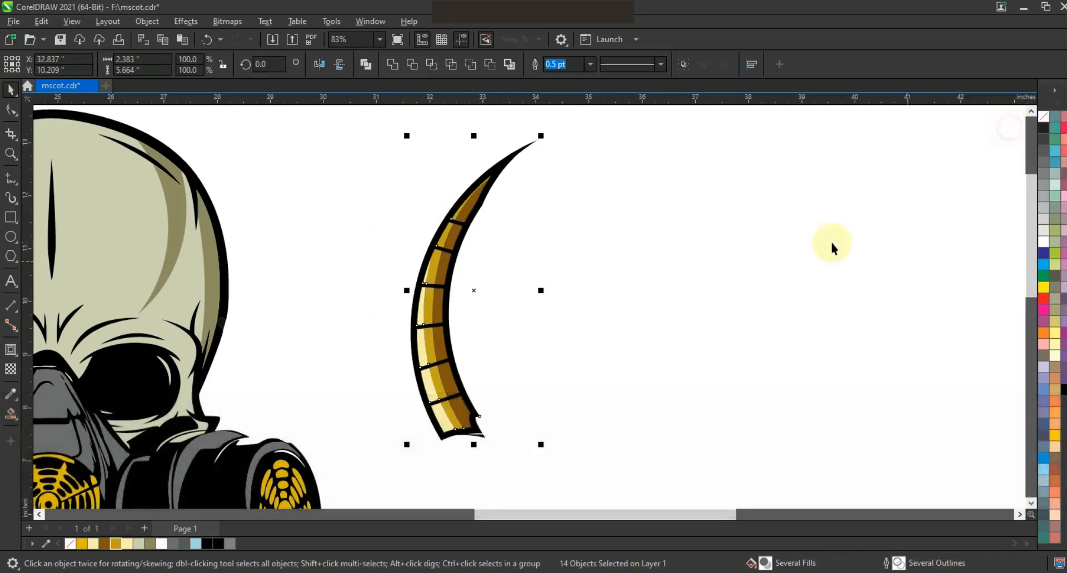
key("ctrl+g")
key("F3")
- Place the horn left of the skull, mirror a copy to the right, and send both behind
left_click_drag(589, 323, 293, 343)
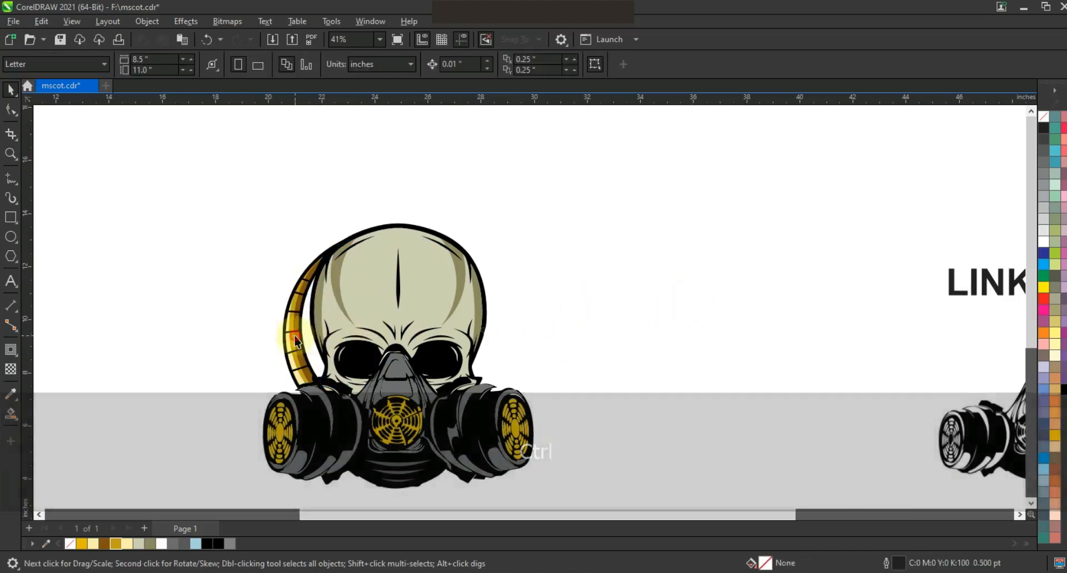
left_click(281, 317)
left_click_drag(282, 318, 499, 331)
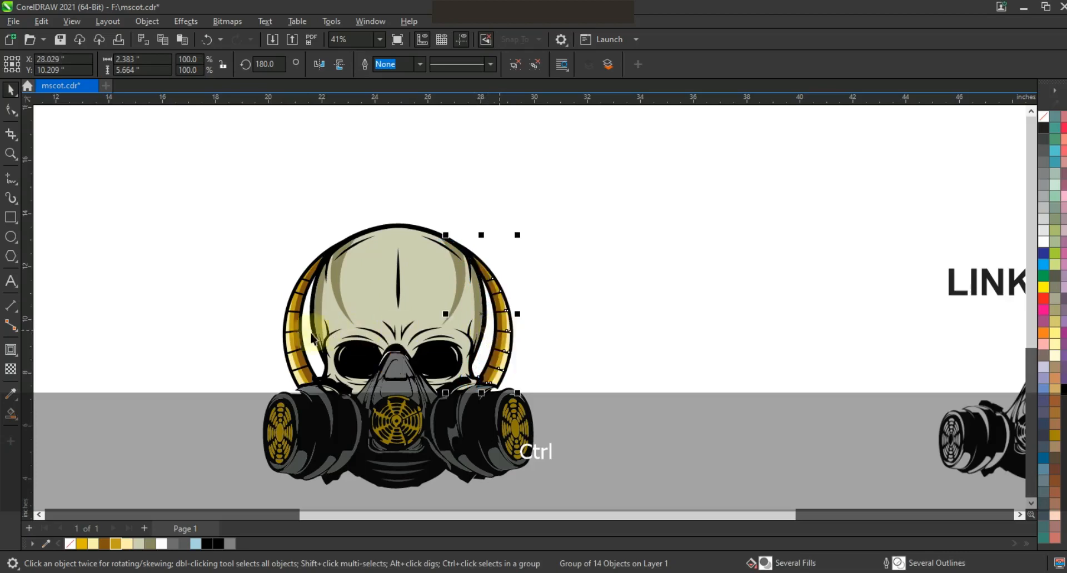
left_click(294, 332, "shift")
key("shift+Next")
left_click(642, 276)
key("F3")
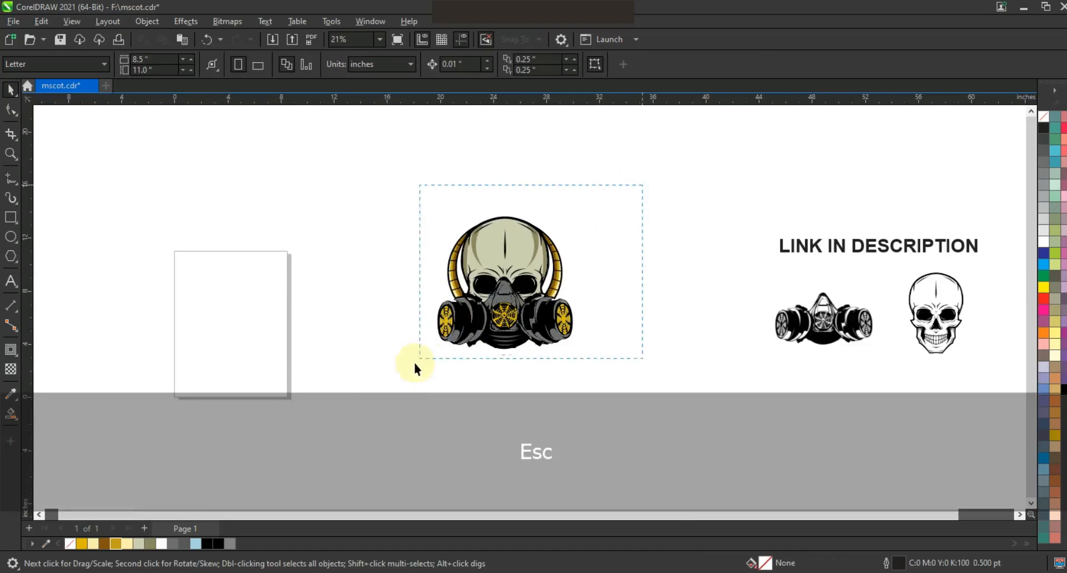
- Group the skull and horns into one mascot and preview it full-screen on the background image
left_click_drag(389, 390, 390, 393)
key("ctrl+g")
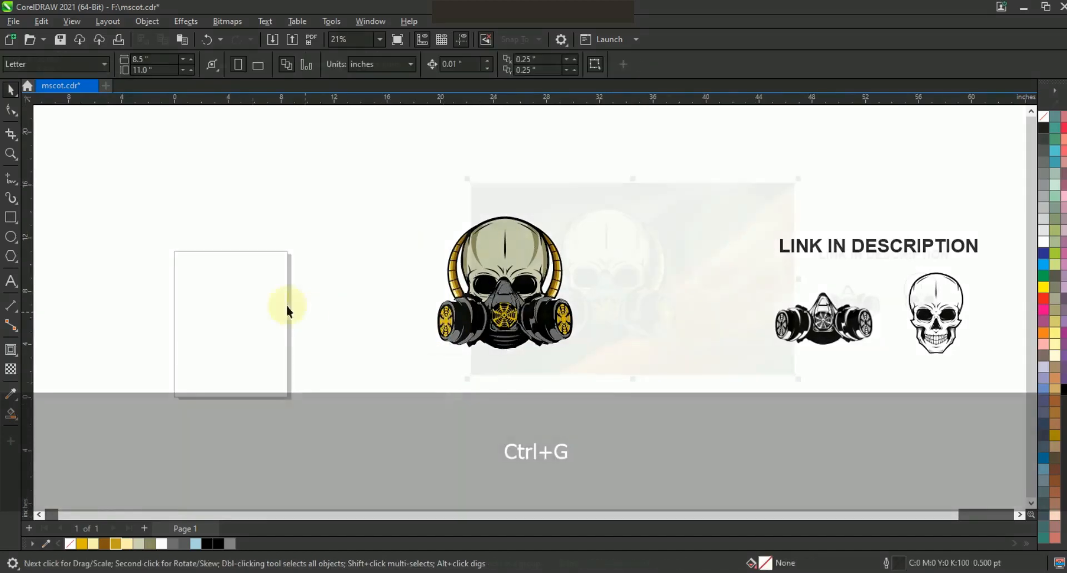
key("shift+F2")
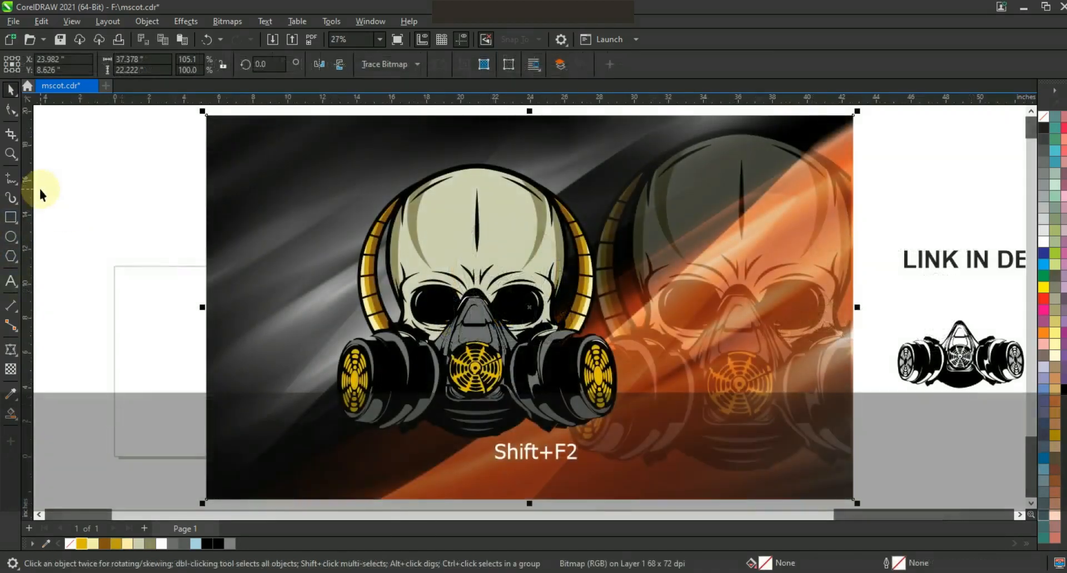
key("F9")
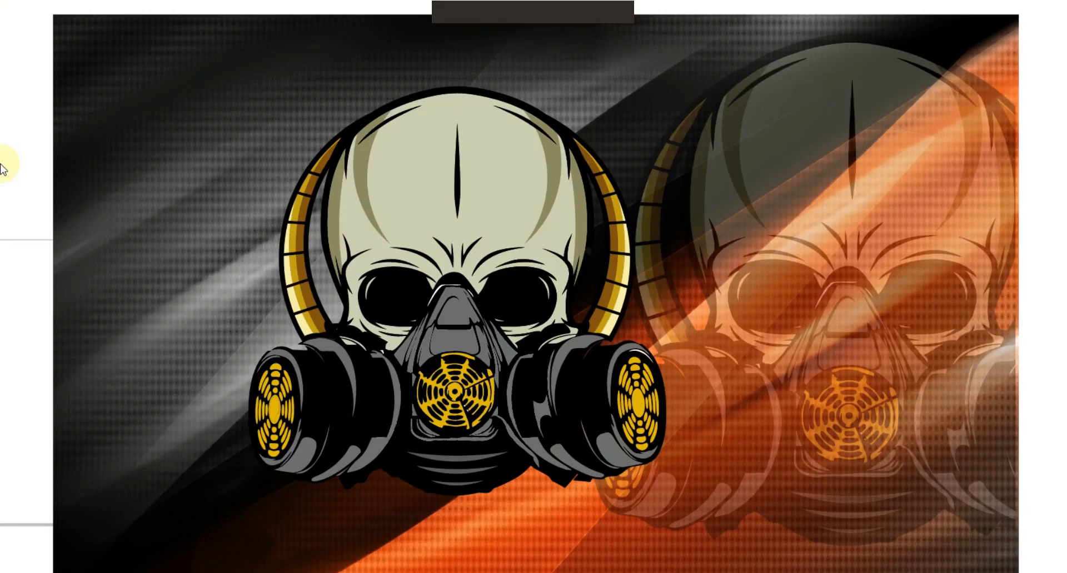